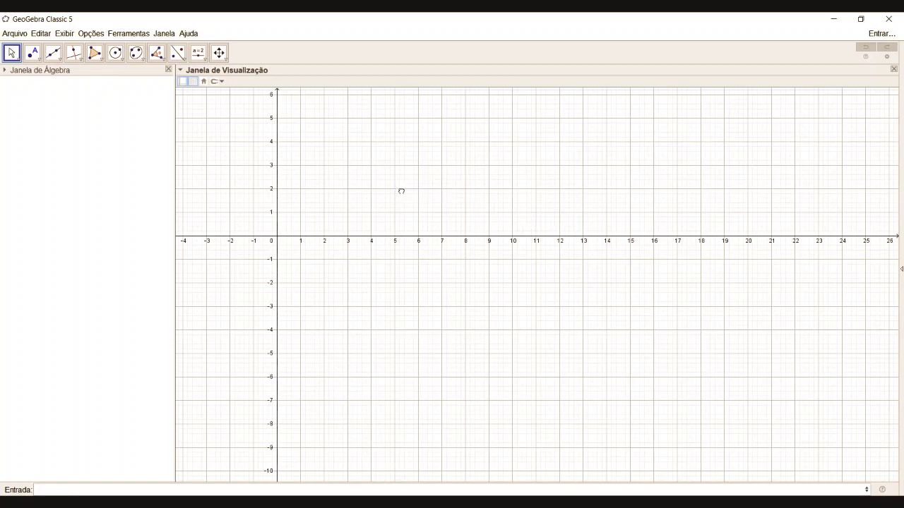
- Hide the coordinate axes and the grid in the graphics view, and collapse its style bar
left_click_drag(401, 191, 549, 226)
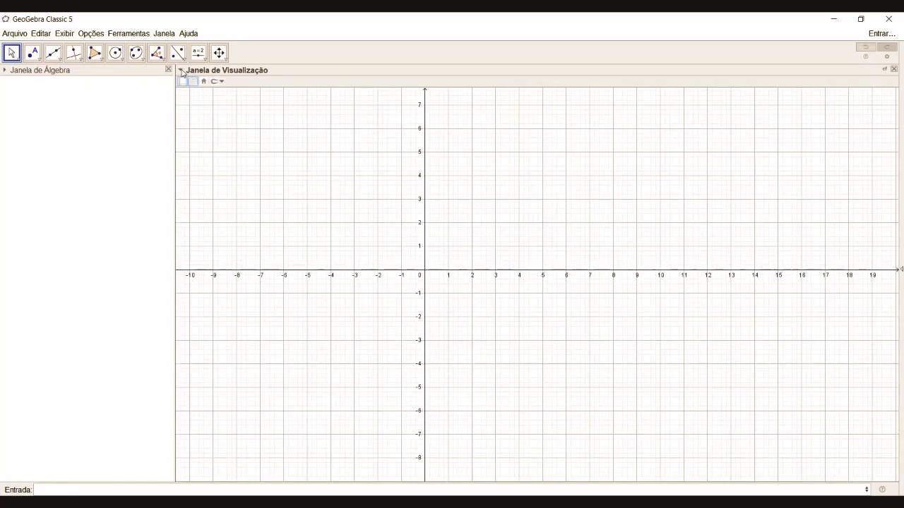
left_click(181, 71)
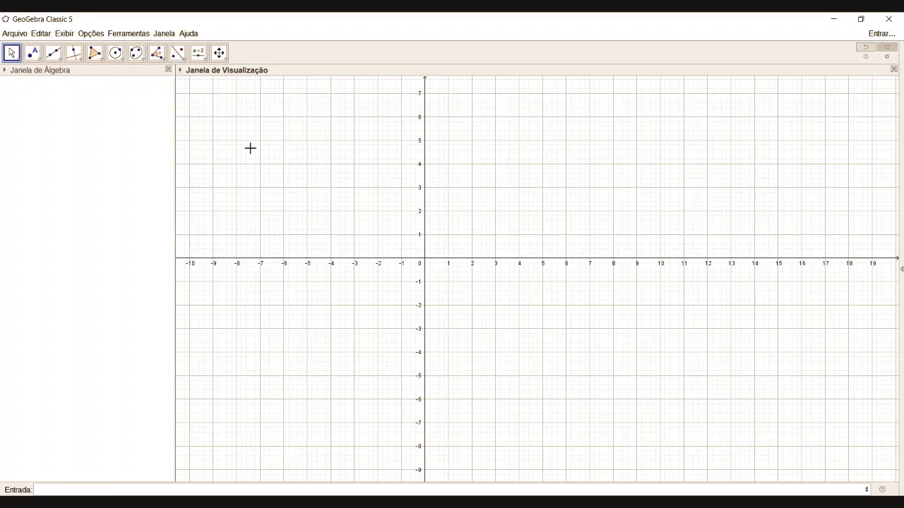
left_click(180, 72)
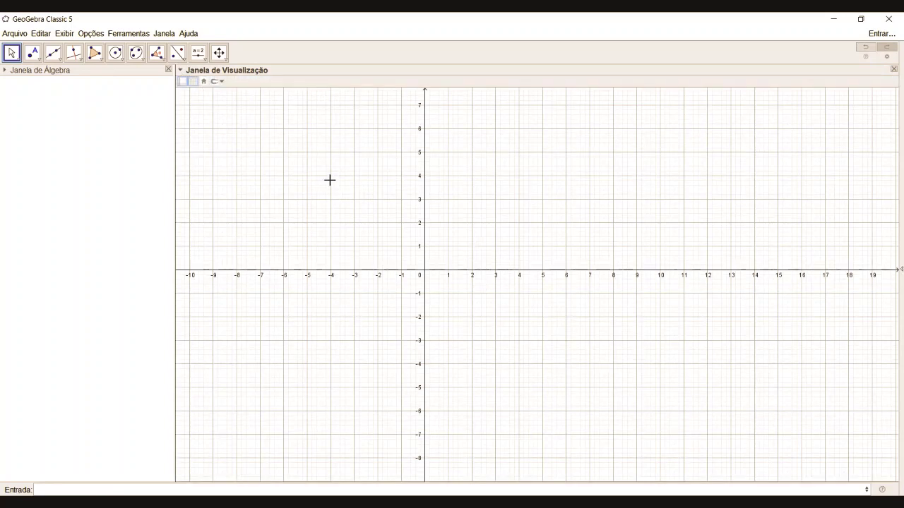
left_click(182, 83)
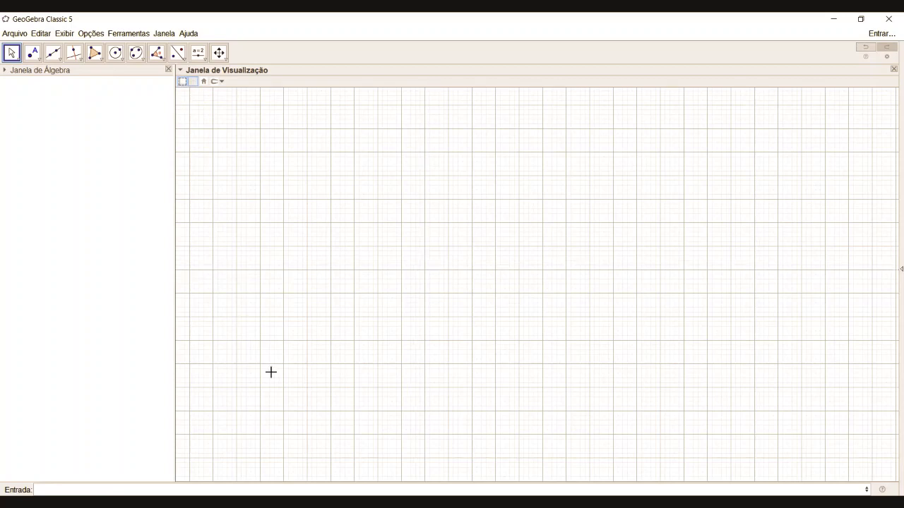
left_click(182, 85)
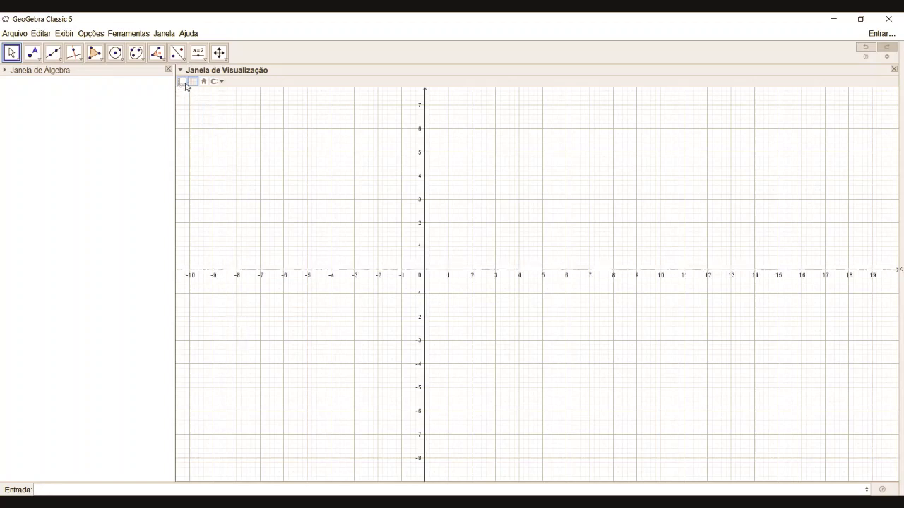
left_click(183, 84)
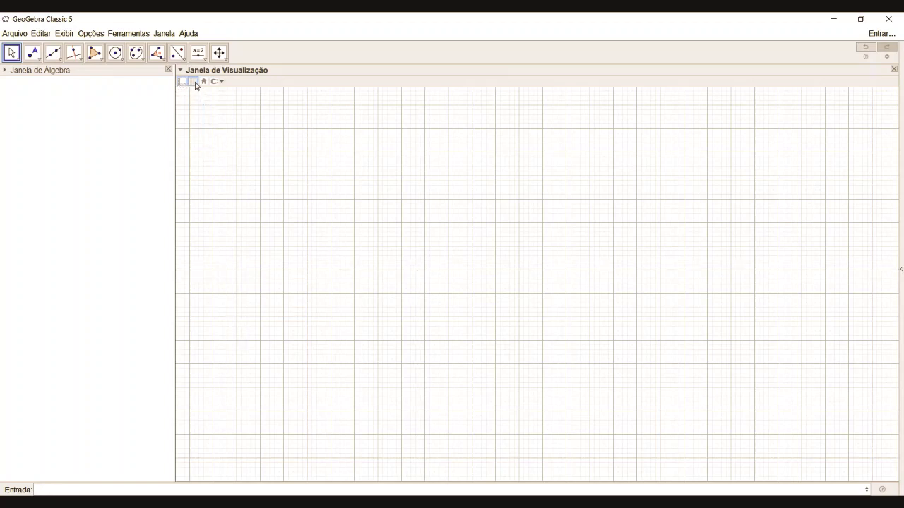
left_click(193, 81)
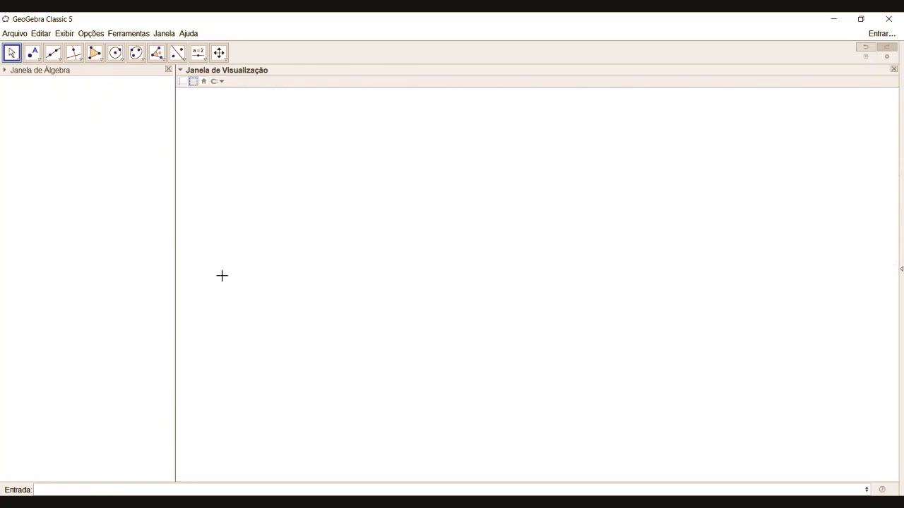
left_click(181, 72)
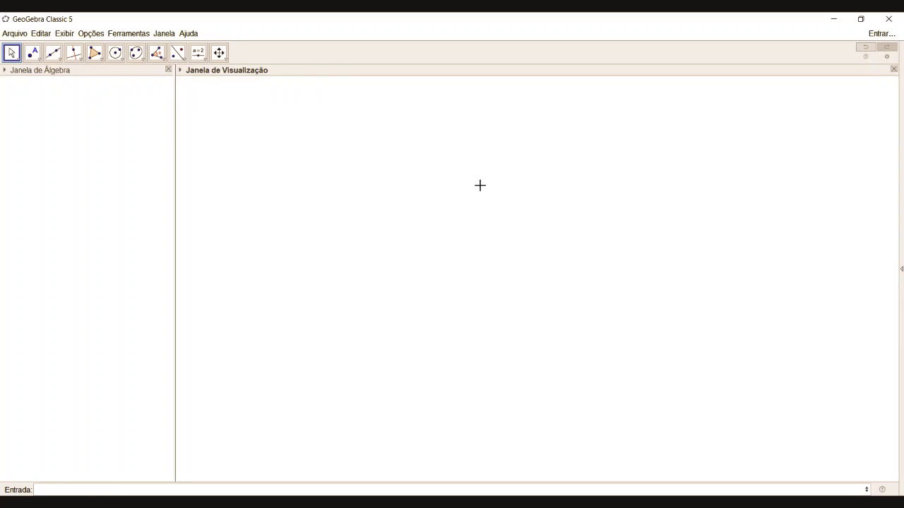
right_click(589, 185)
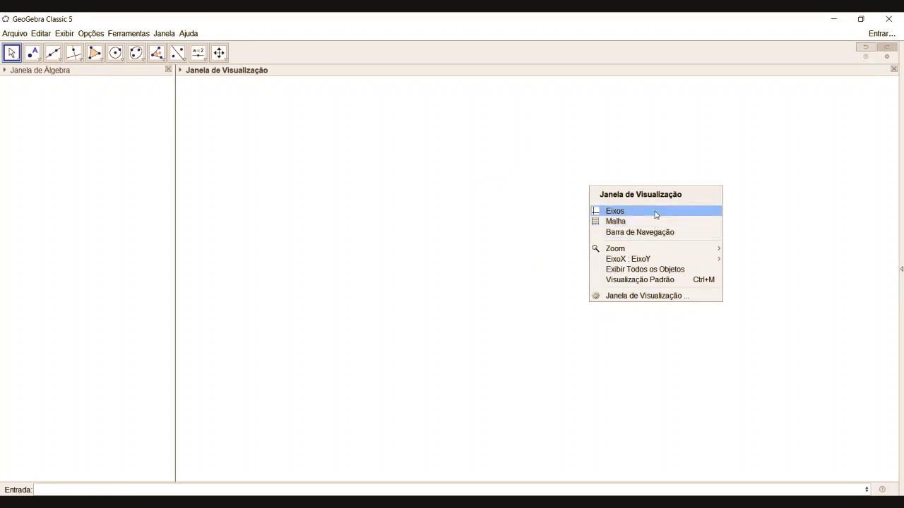
left_click(480, 245)
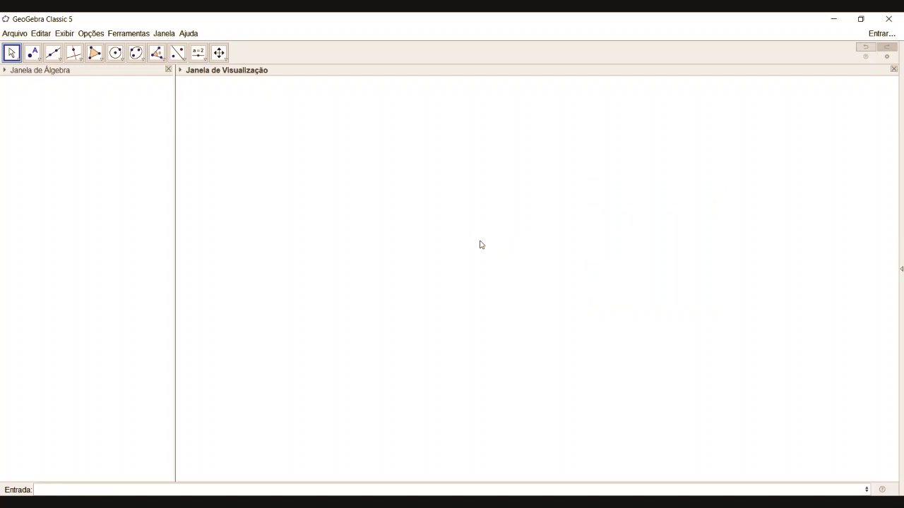
- Place three free points as triangle vertices at about (-5, -1.5), (-0.7, 3.5) and (3.9, -1.6)
left_click(33, 52)
left_click(57, 72)
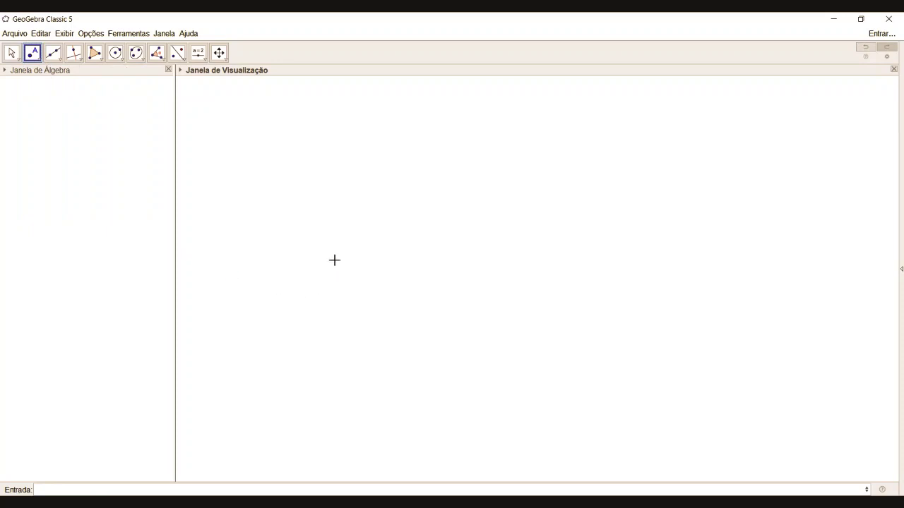
left_click(305, 293)
left_click(407, 174)
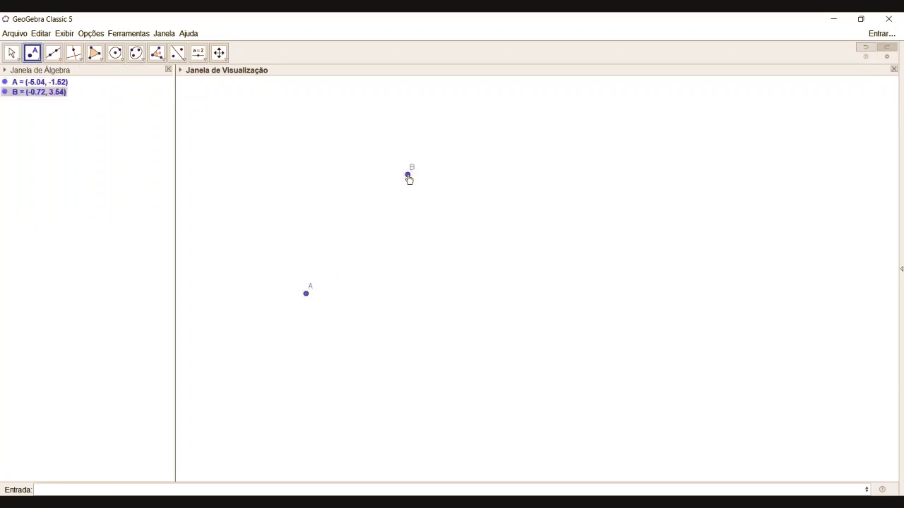
left_click(516, 296)
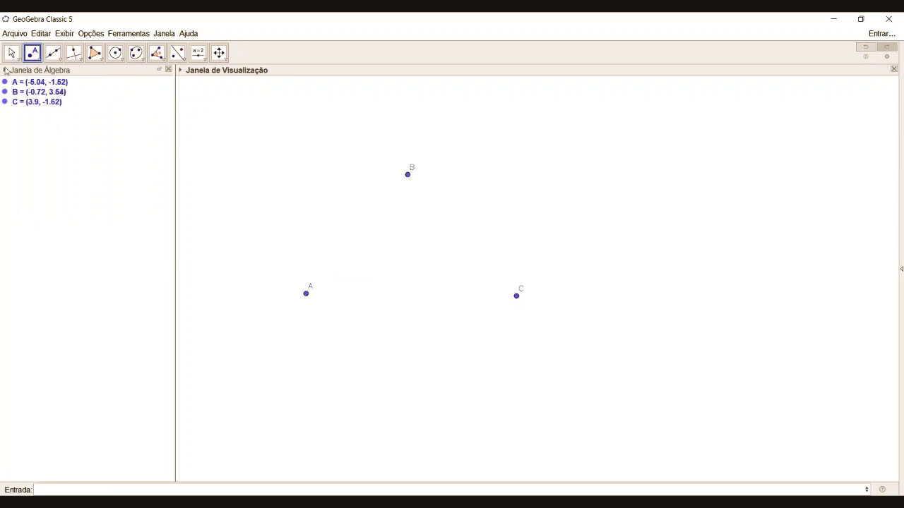
left_click(11, 53)
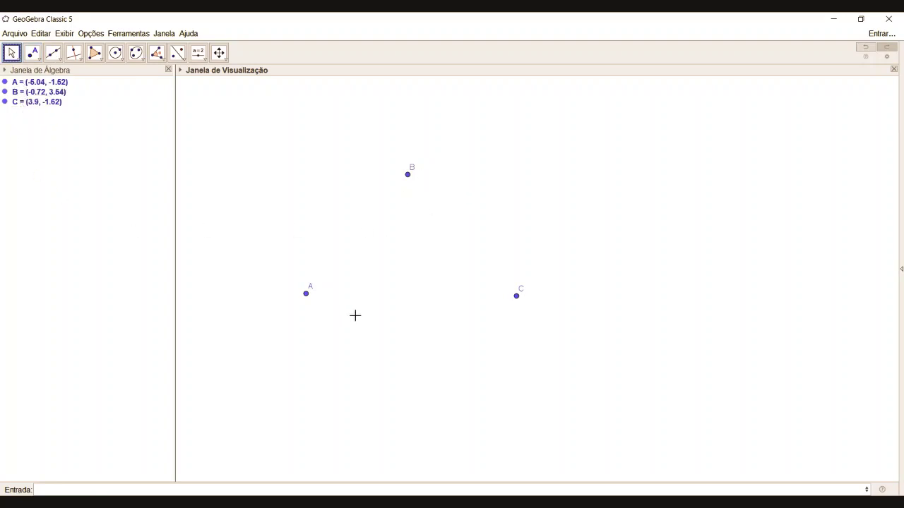
- Create a triangle with the Polígono tool through points A, B and C, closing it at A
left_click(103, 59)
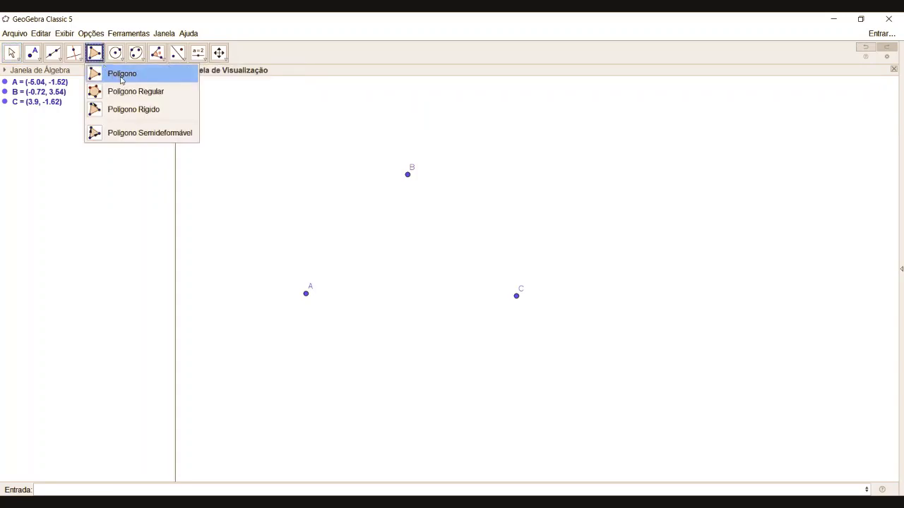
left_click(121, 80)
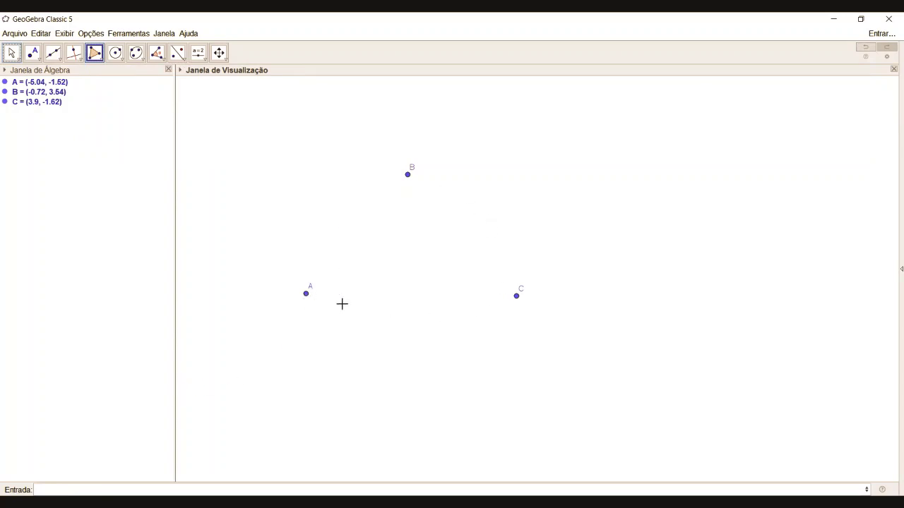
left_click(306, 294)
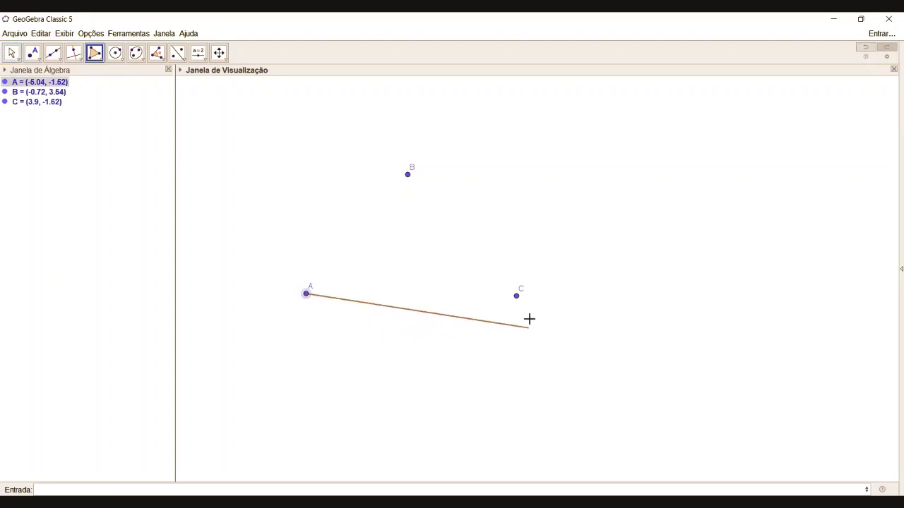
left_click(408, 174)
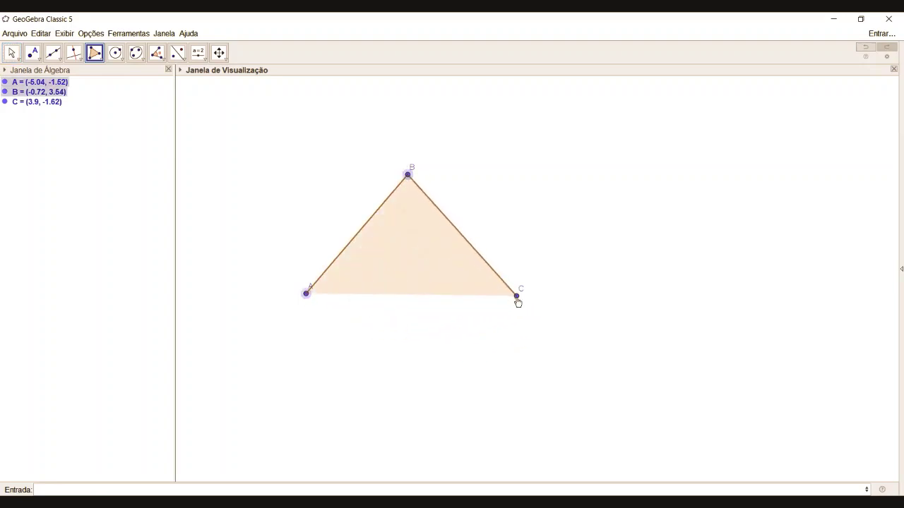
left_click(516, 296)
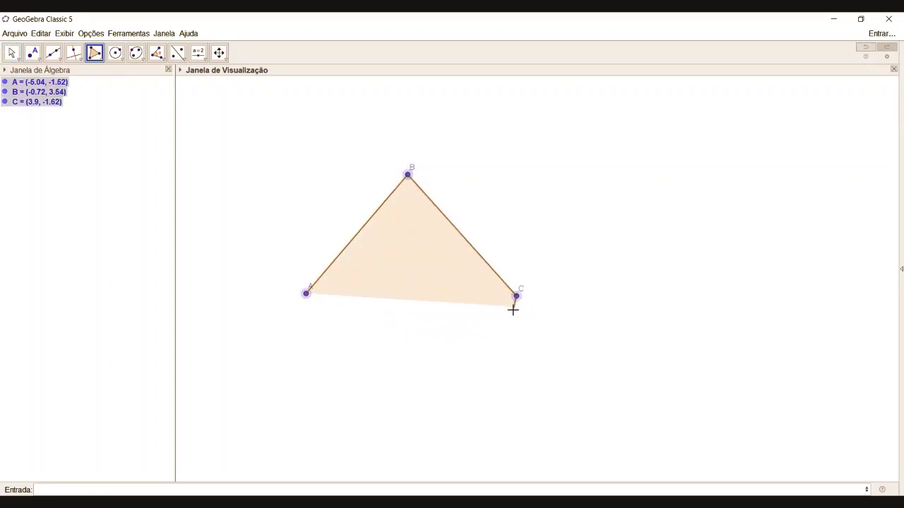
left_click(305, 294)
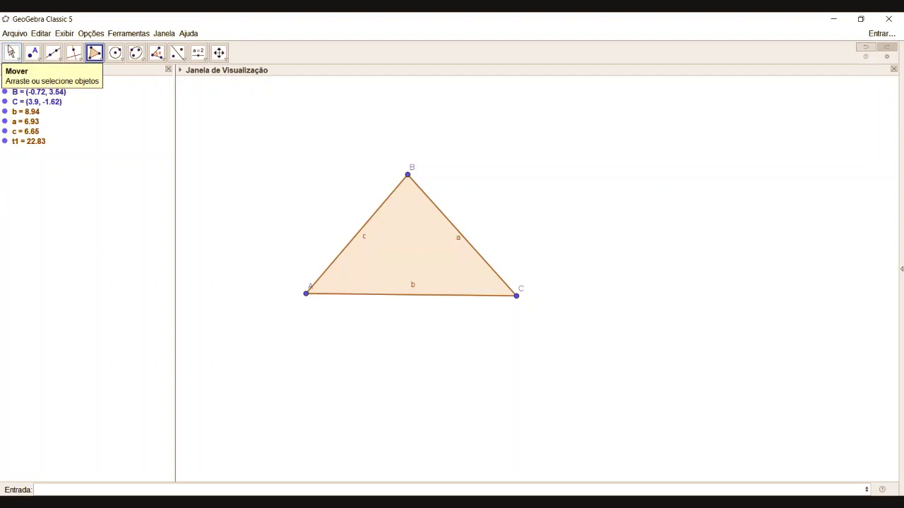
- Reposition the labels of sides a, c and b with the Mover tool so they sit outside the triangle
left_click(11, 52)
left_click(12, 52)
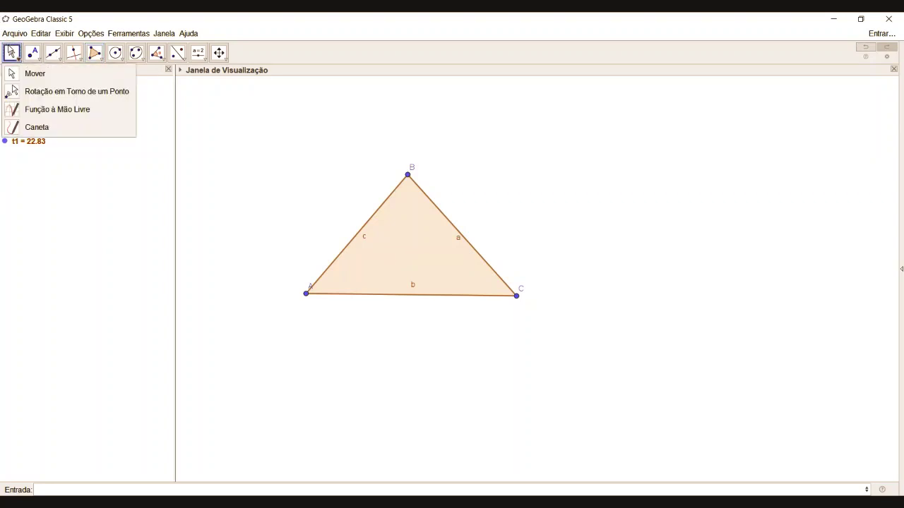
left_click(11, 52)
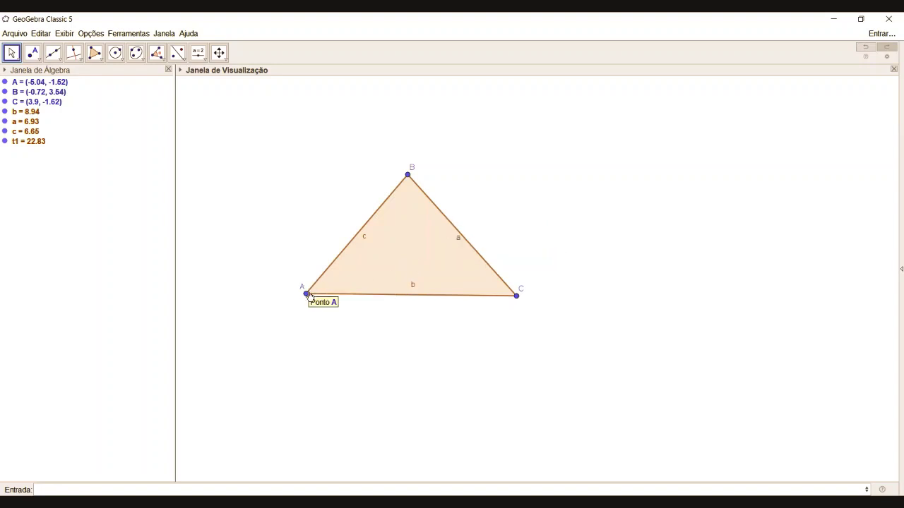
left_click(27, 122)
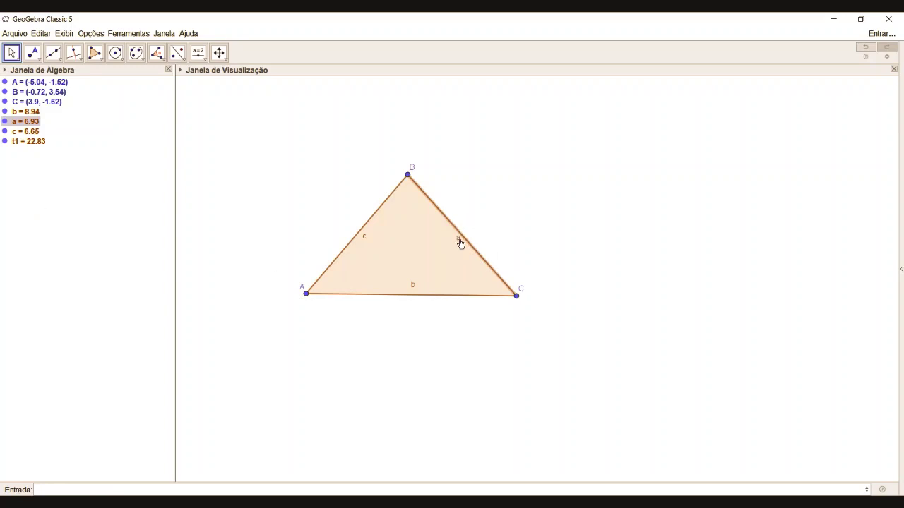
left_click_drag(460, 242, 478, 236)
left_click_drag(375, 240, 345, 236)
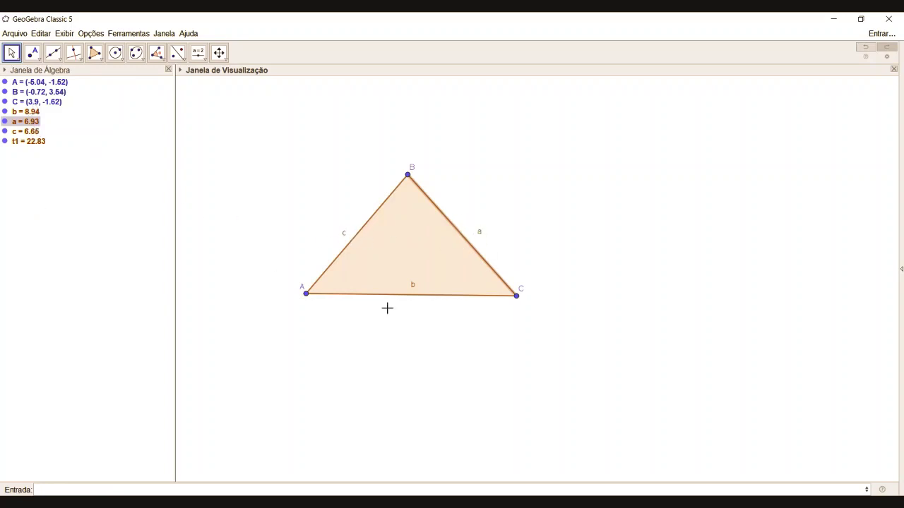
left_click_drag(413, 285, 412, 307)
left_click(29, 145)
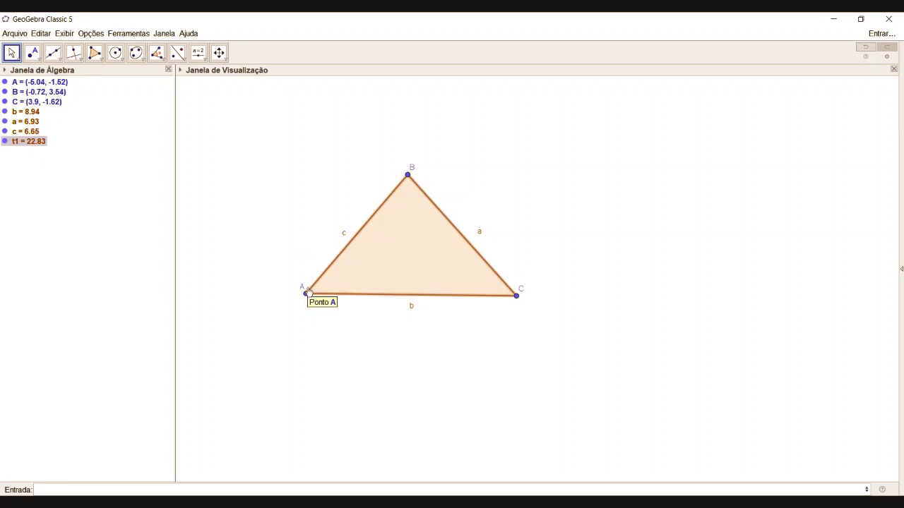
left_click(323, 222)
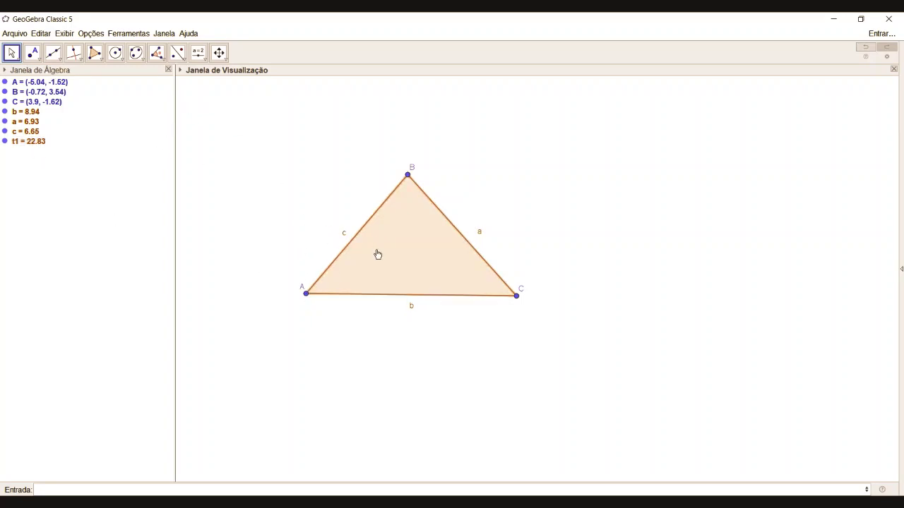
- Select all three sides of the triangle and set their labels to Nome & Valor
left_click(353, 238)
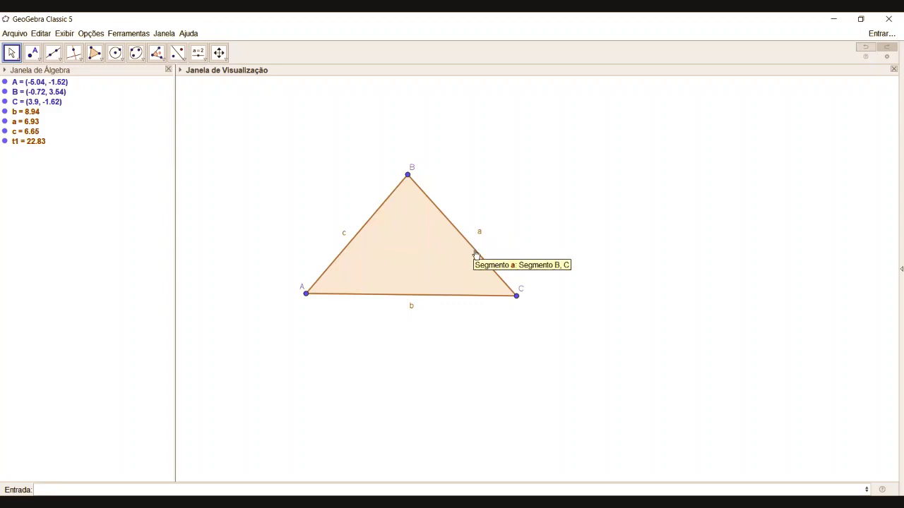
left_click(475, 254)
left_click(357, 231, "ctrl")
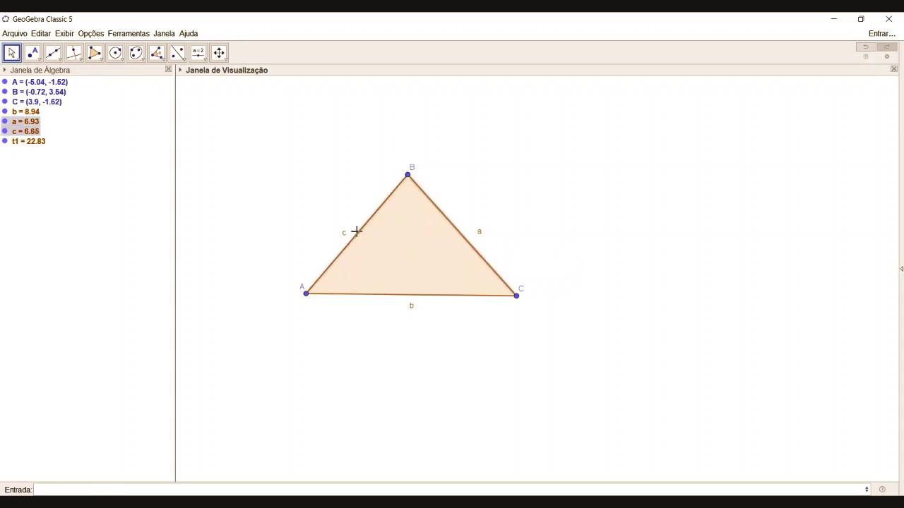
left_click(373, 294, "ctrl")
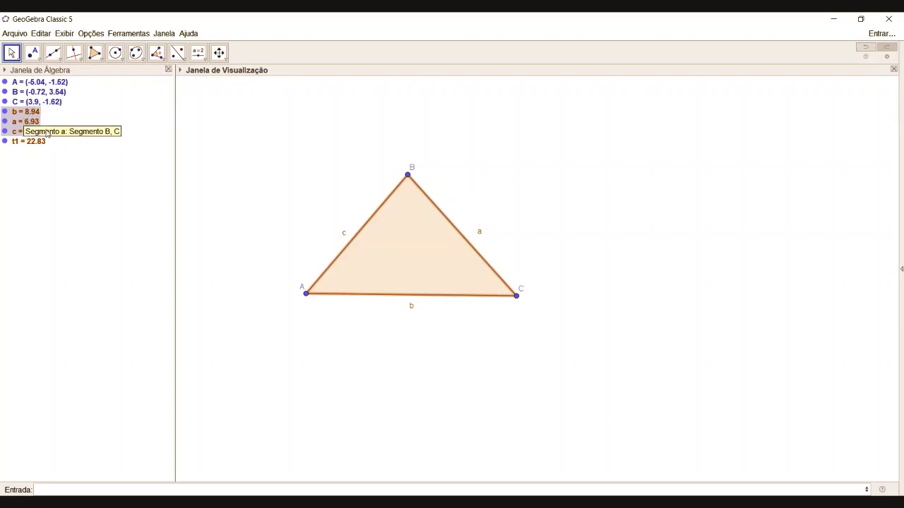
left_click(181, 71)
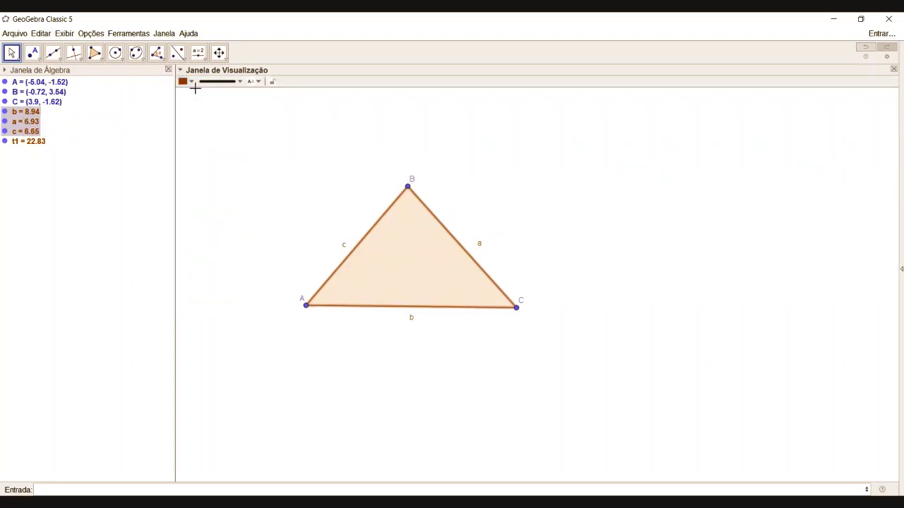
left_click(250, 82)
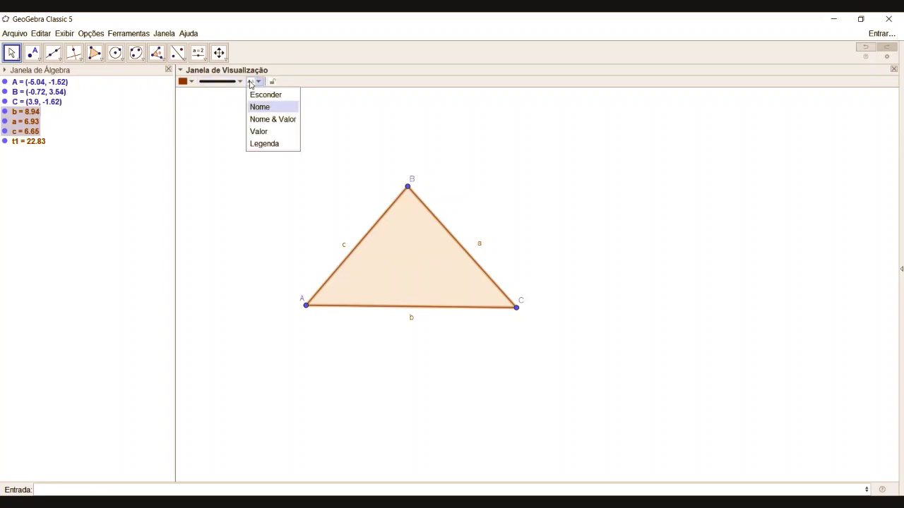
left_click(275, 120)
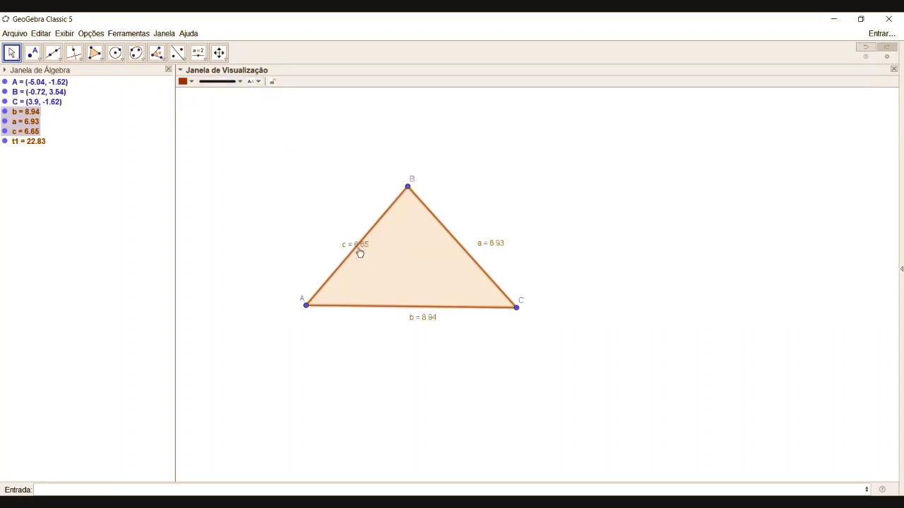
- Adjust the name-and-value labels of sides c, a and b so they sit just outside their segments, and clear the selection
left_click_drag(357, 250, 341, 250)
left_click_drag(486, 247, 478, 251)
left_click_drag(423, 323, 413, 322)
left_click(408, 412)
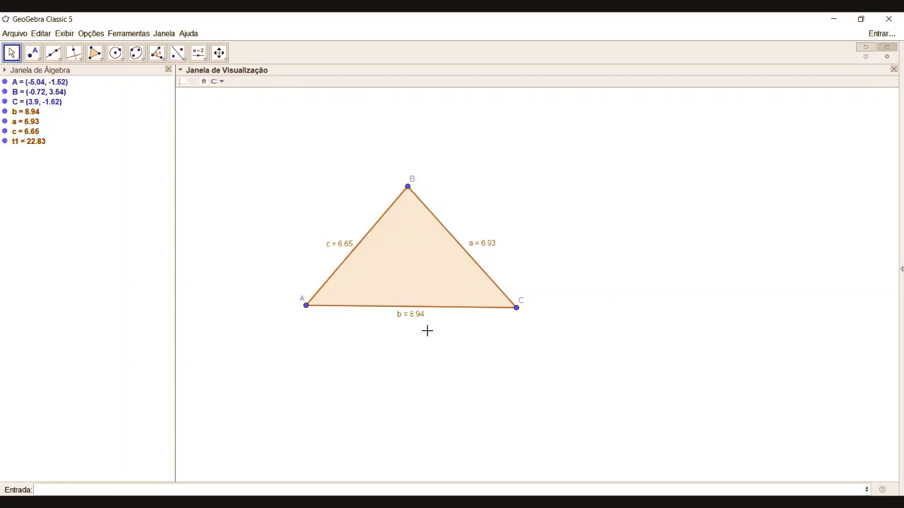
- Set the triangle's interior label to Nome & Valor, center it inside the triangle, and clear the selection
left_click(409, 267)
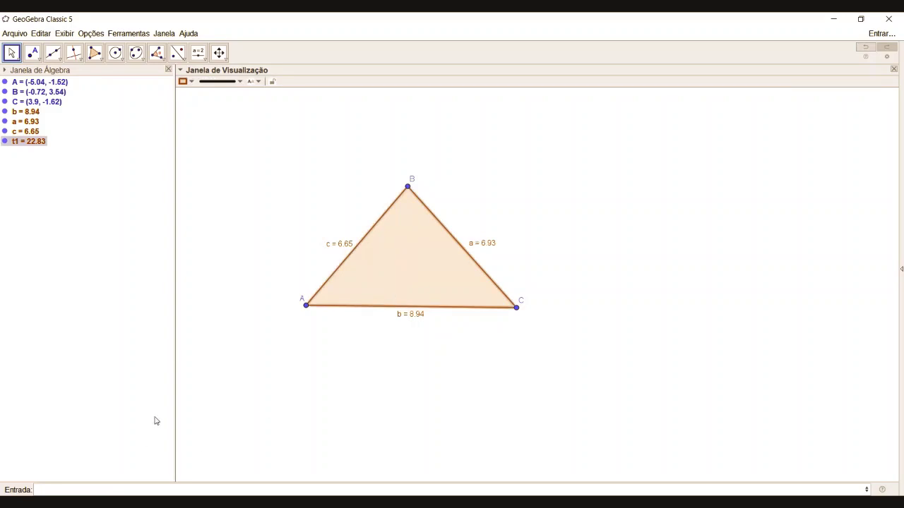
left_click(253, 82)
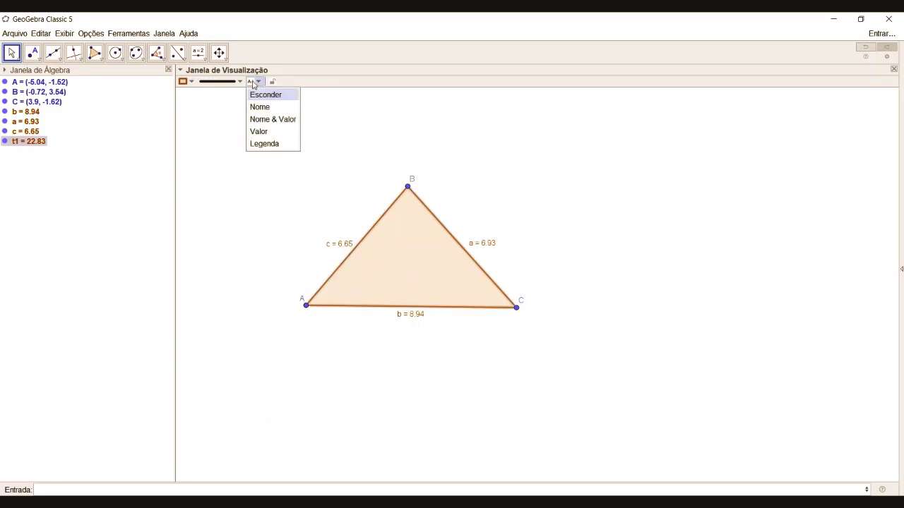
left_click(273, 119)
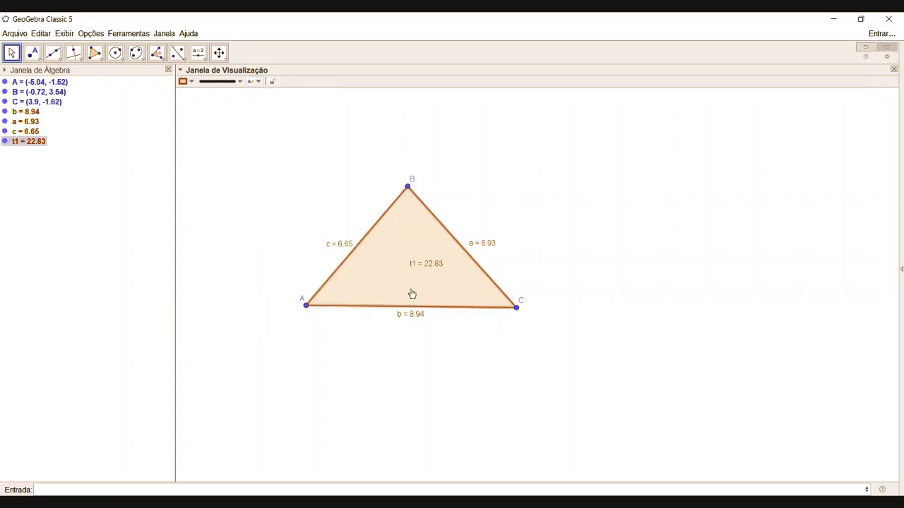
left_click_drag(427, 268, 419, 269)
left_click(323, 376)
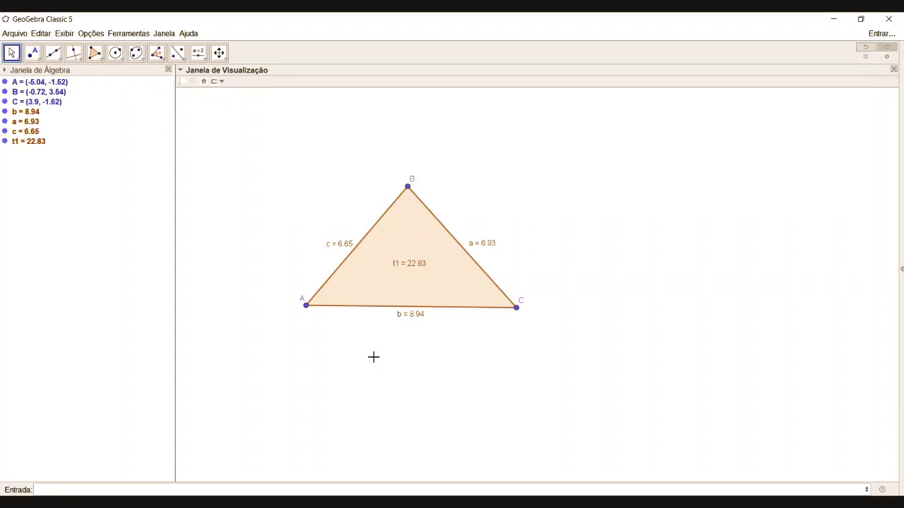
- Move vertices C, B and A outward to enlarge triangle ABC and test how its labelled values update
left_click_drag(517, 307, 612, 345)
left_click_drag(408, 187, 557, 145)
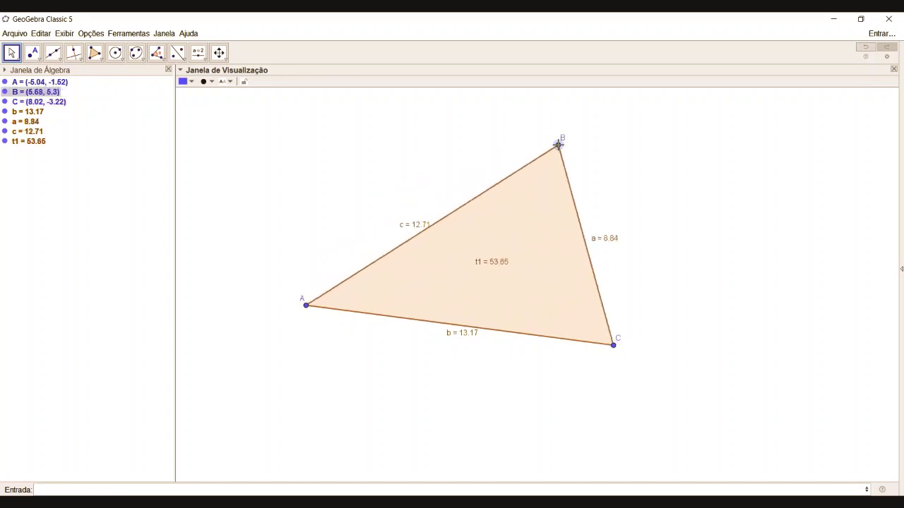
mouse_move(307, 312)
left_mouse_down()
mouse_move(192, 336)
mouse_move(325, 375)
mouse_move(307, 331)
left_mouse_up()
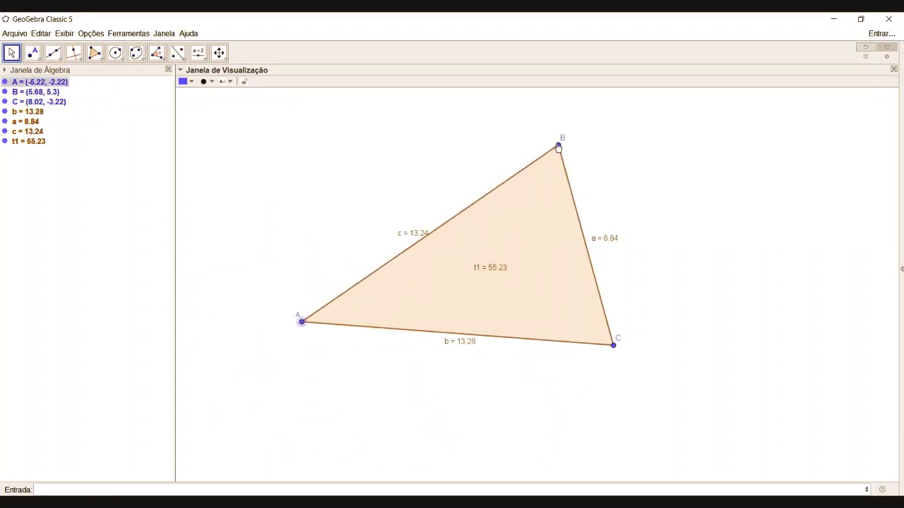
left_click_drag(559, 145, 445, 145)
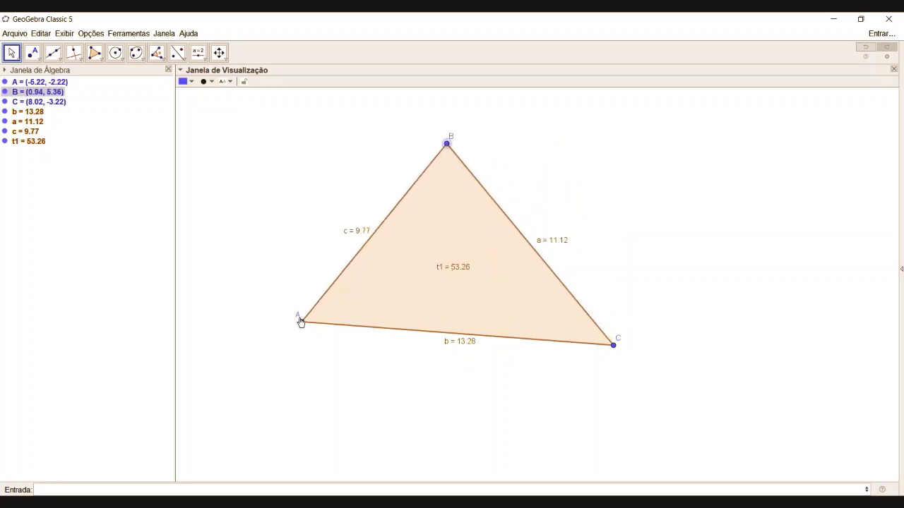
left_click_drag(302, 325, 260, 331)
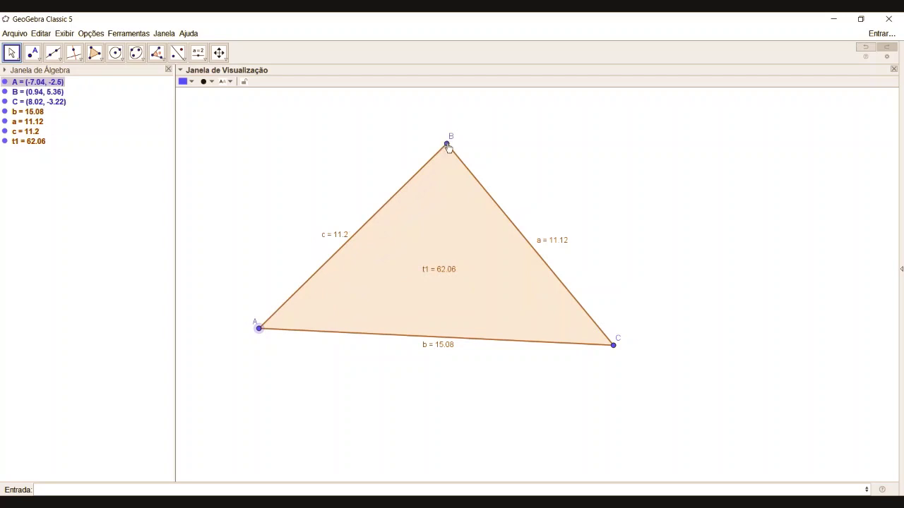
- Shrink the triangle by moving A to about (-4.44, -2.4), B to (-1.54, 1.04) and C to (0.46, -2.64), and clear the selection
left_click_drag(448, 147, 394, 221)
left_click_drag(614, 347, 436, 332)
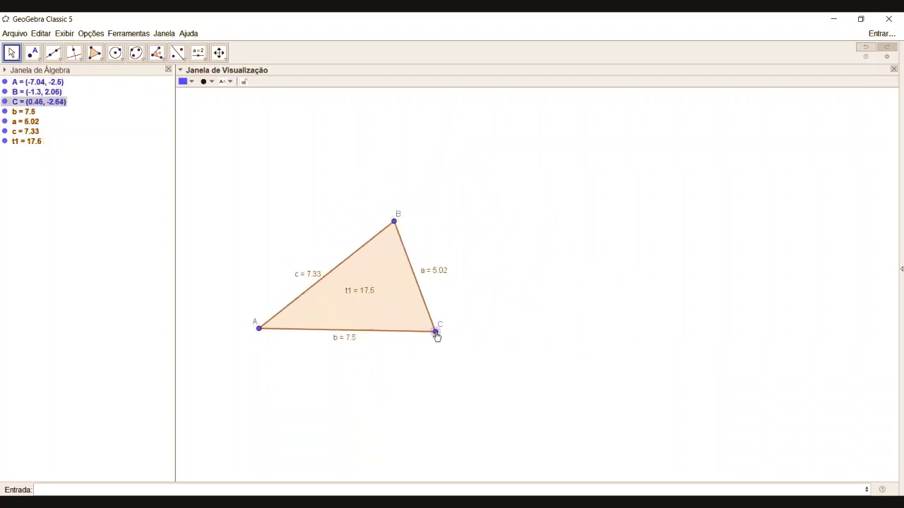
left_click_drag(259, 329, 320, 325)
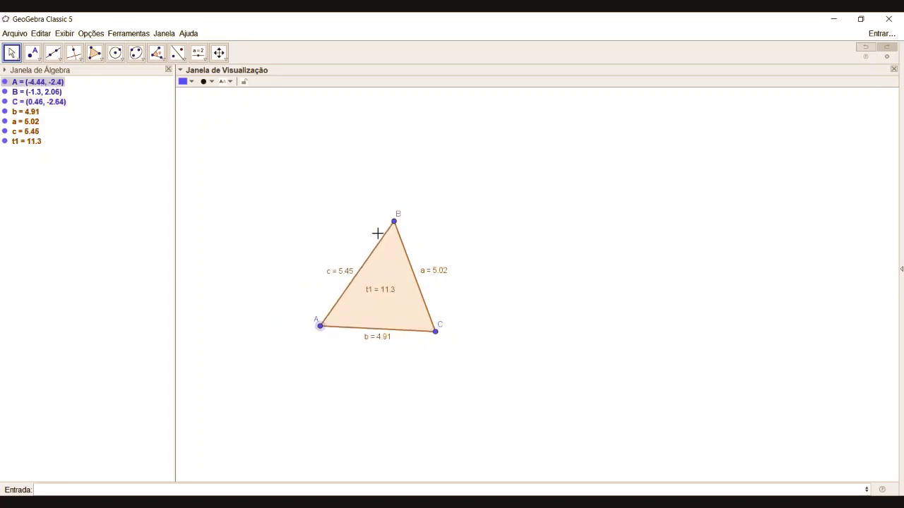
left_click_drag(395, 225, 390, 249)
left_click(478, 246)
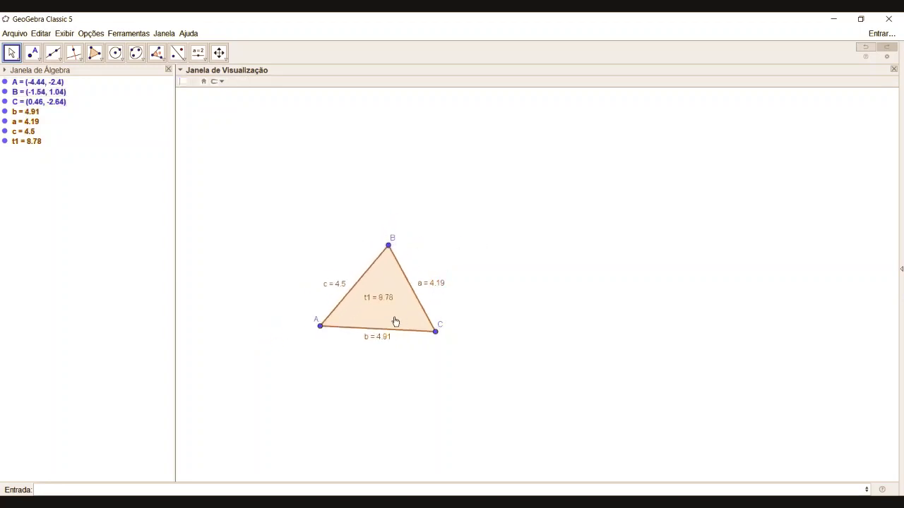
- Move the whole triangle up to the view's upper-left corner, with A at about (-9.78, 3.54), and deselect it
left_click(388, 312)
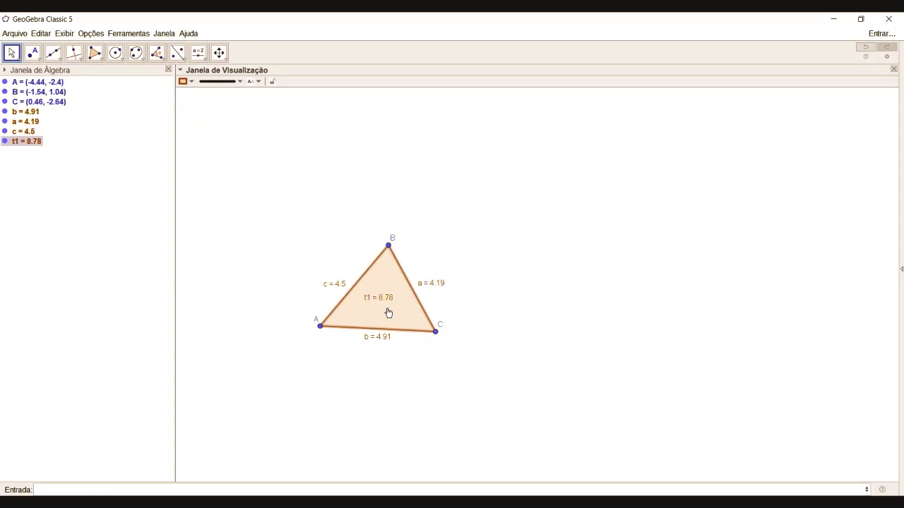
left_click_drag(389, 312, 262, 173)
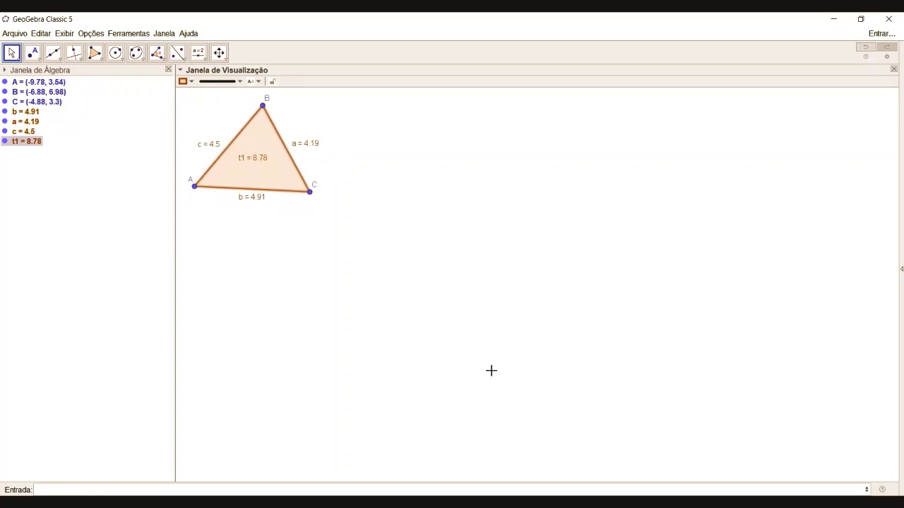
left_click(491, 345)
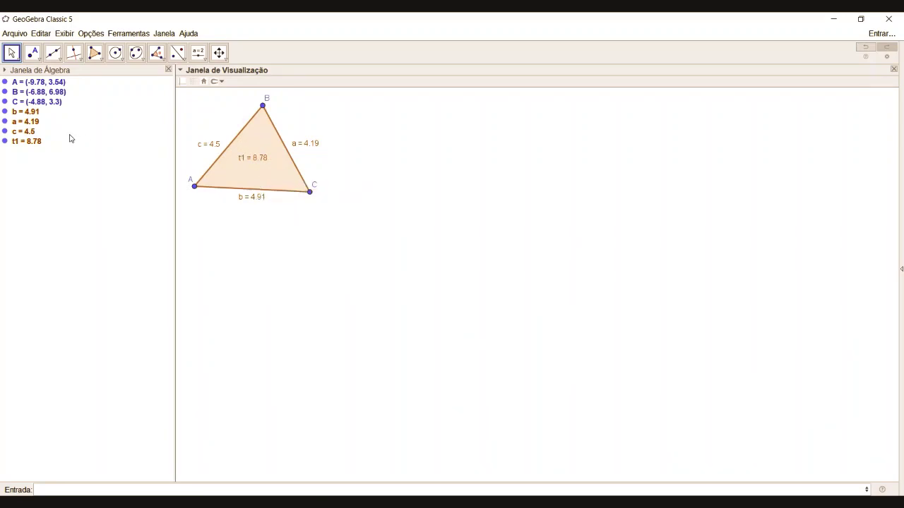
- Create free points D at about (-0.8, -3.7) and E at about (4.12, -3.76) below the triangle
left_click(32, 52)
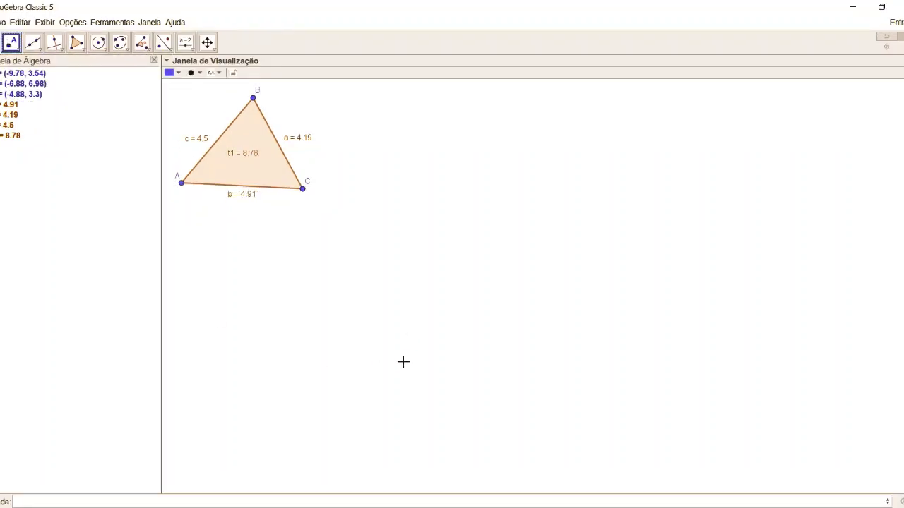
left_click(403, 362)
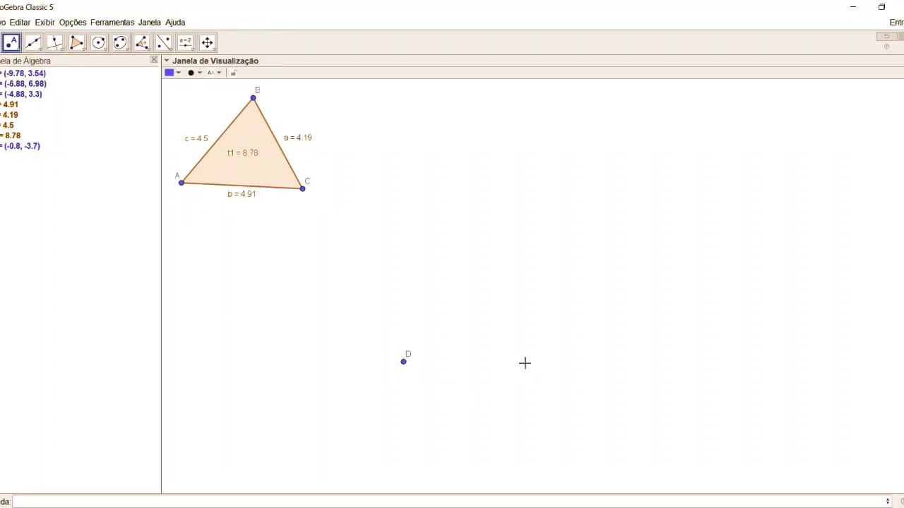
left_click(525, 363)
- Construct two circles by center and point, one centered at D through E and one centered at E through D
left_click(103, 49)
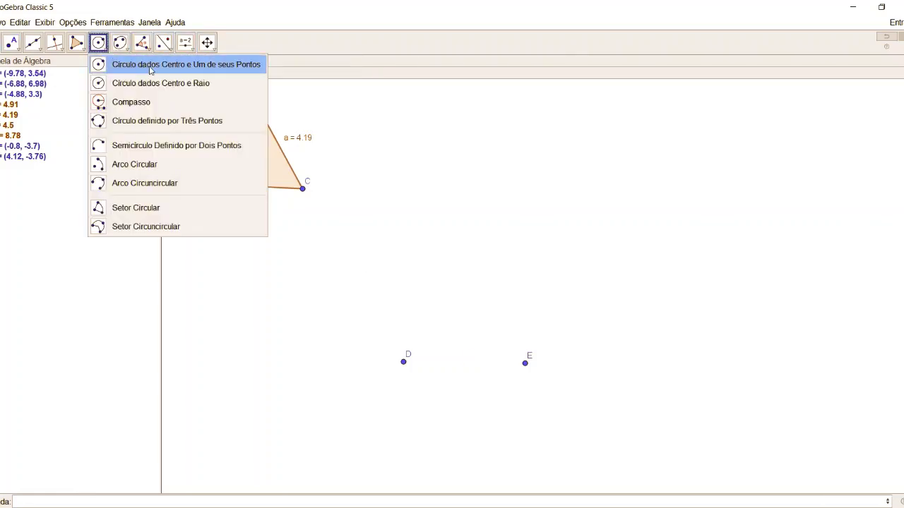
left_click(239, 71)
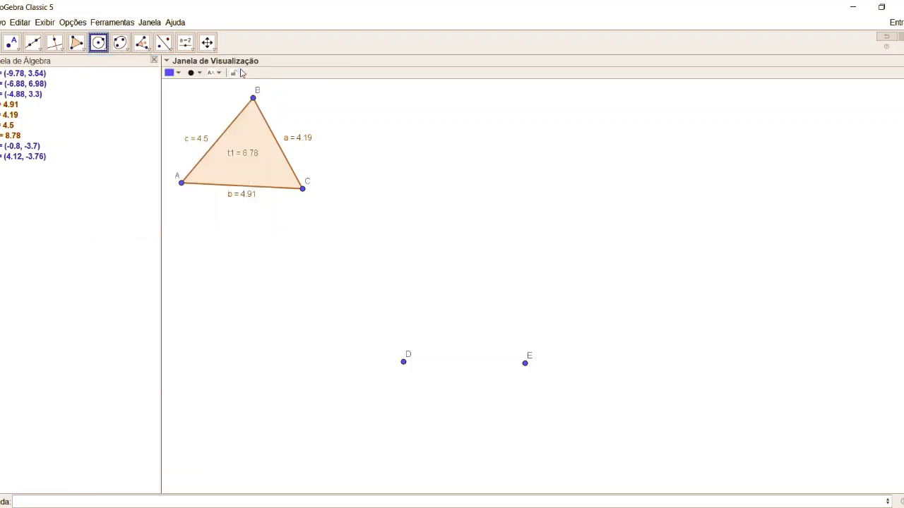
left_click(402, 365)
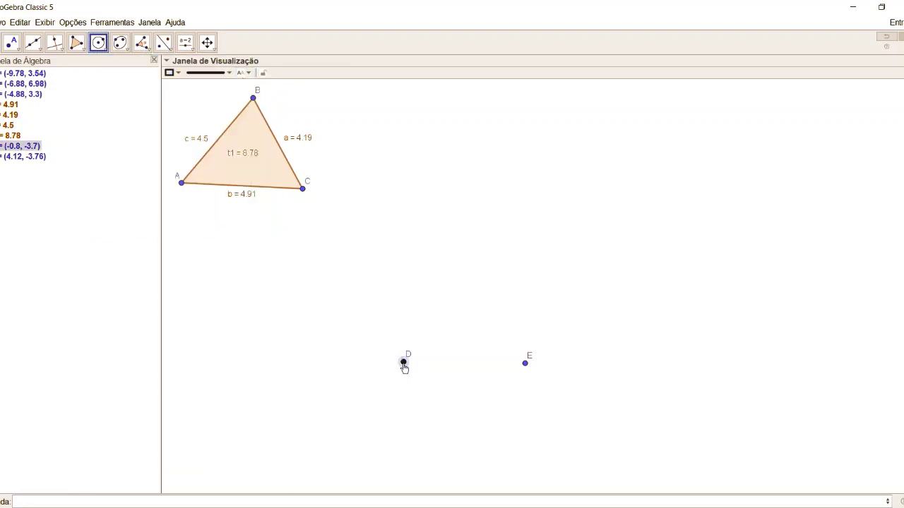
left_click(526, 366)
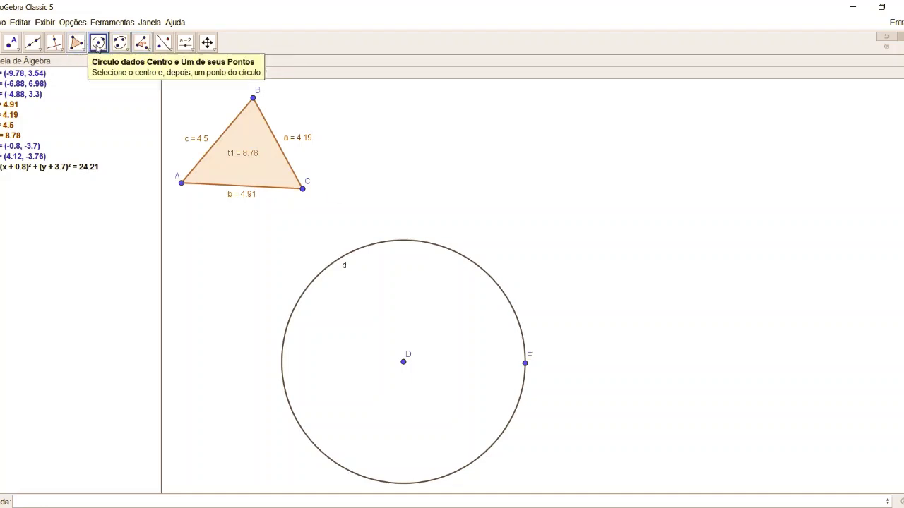
left_click(526, 365)
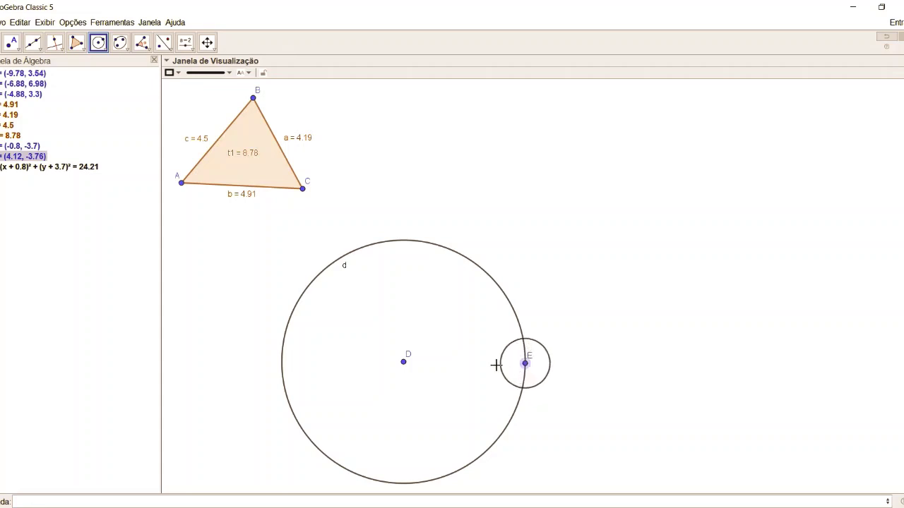
left_click(403, 363)
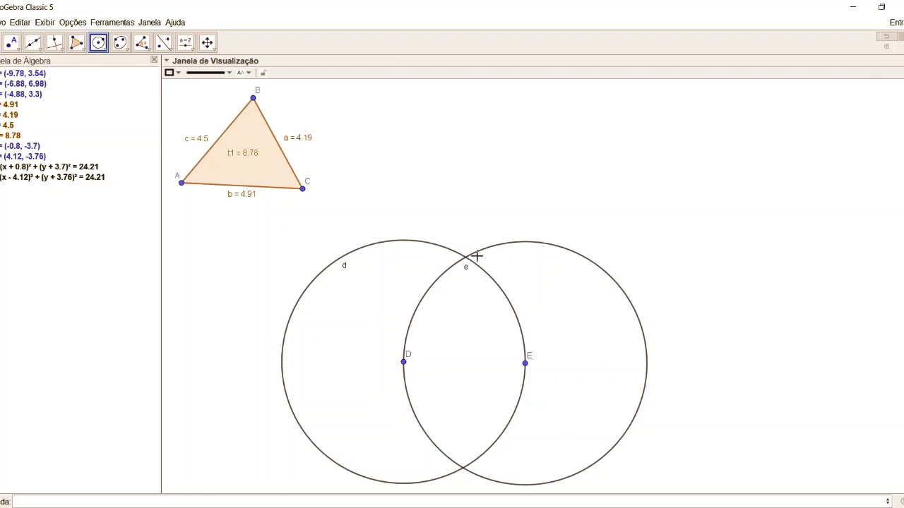
- Mark the upper intersection of the two circles with the Ponto tool and leave the tool
left_click(12, 42)
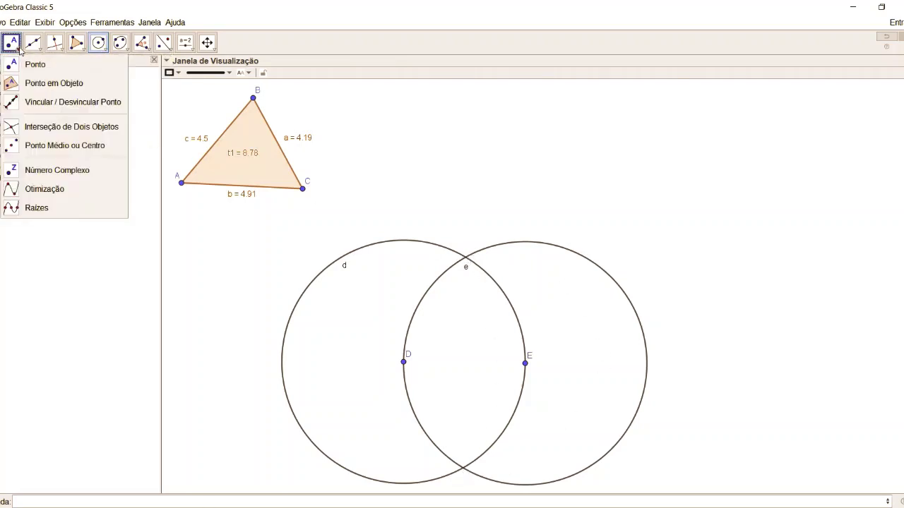
left_click(26, 66)
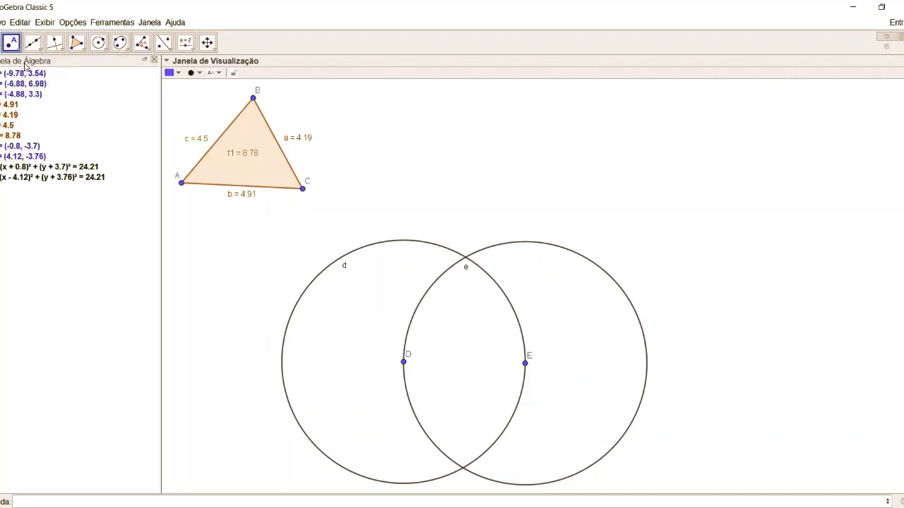
left_click(465, 259)
key("Escape")
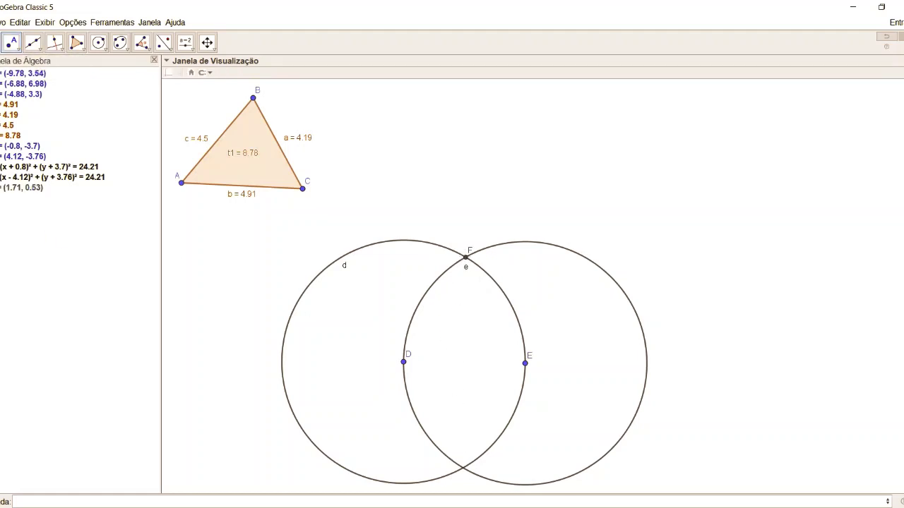
- Test the construction by selecting F and moving E to about (4.24, -3.8) and D to about (-1.24, -3.34)
left_click(466, 259)
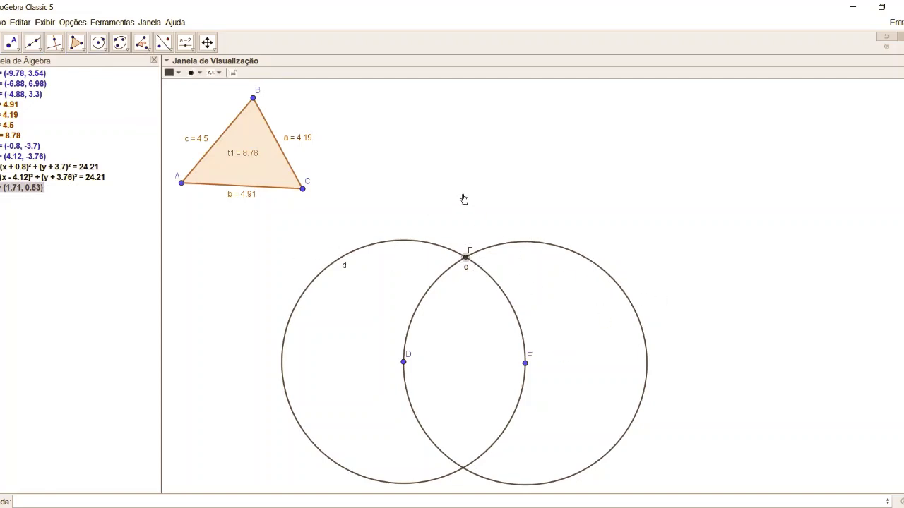
left_click(530, 230)
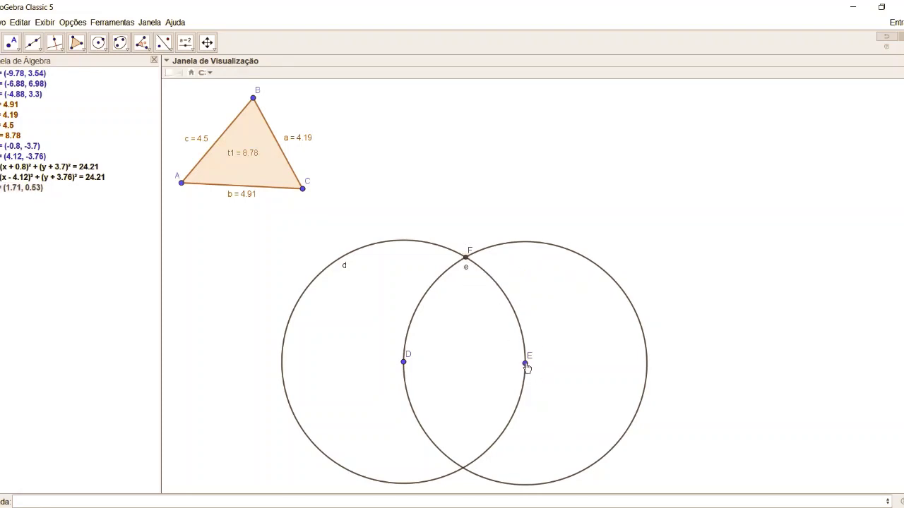
mouse_move(525, 363)
left_mouse_down()
mouse_move(555, 363)
mouse_move(525, 364)
left_mouse_up()
mouse_move(403, 362)
left_mouse_down()
mouse_move(405, 284)
mouse_move(422, 356)
mouse_move(397, 350)
mouse_move(409, 346)
mouse_move(393, 356)
left_mouse_up()
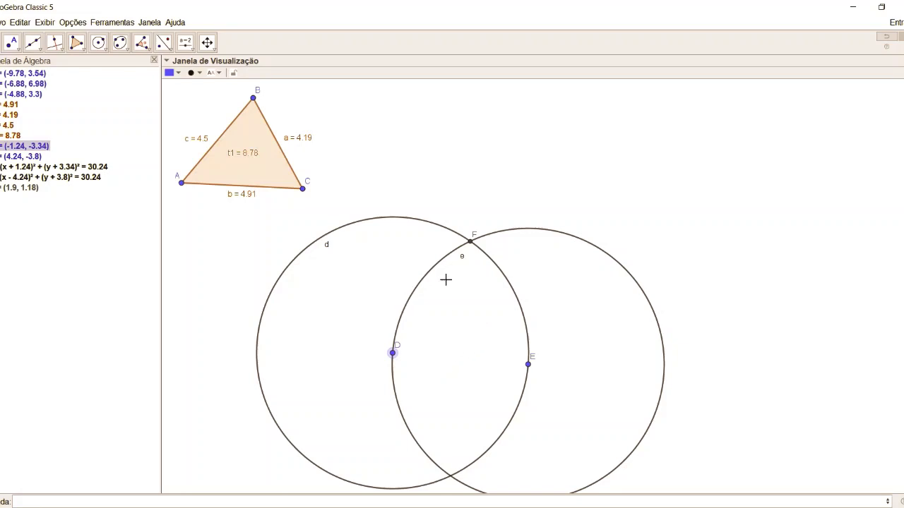
- Try redefining point F as the lower intersection of circles d and e, and undo the redefinition
double_click(471, 244)
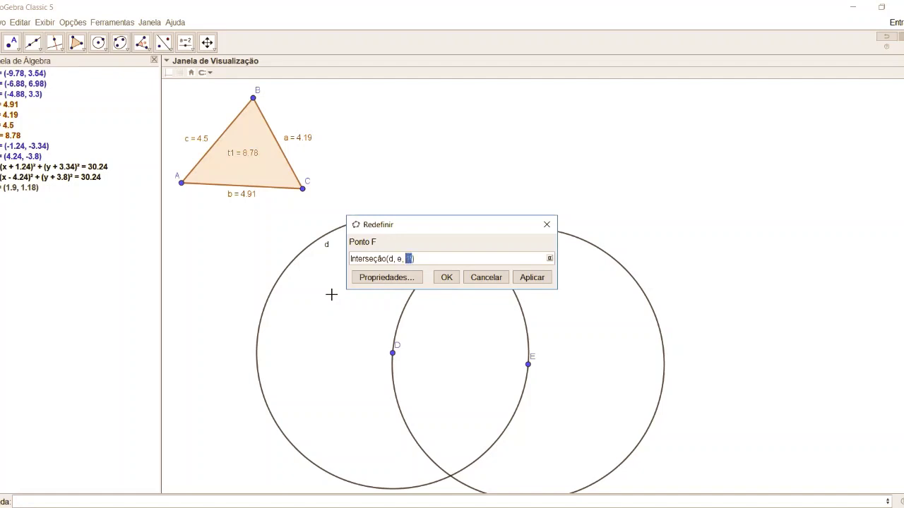
key("Return")
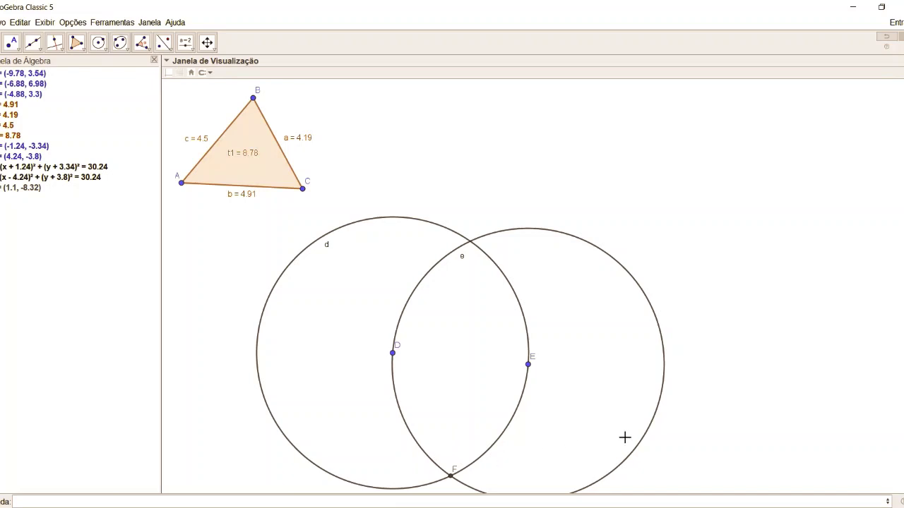
key("ctrl+z")
- Hide circles e and d in the drawing
left_click(1, 176)
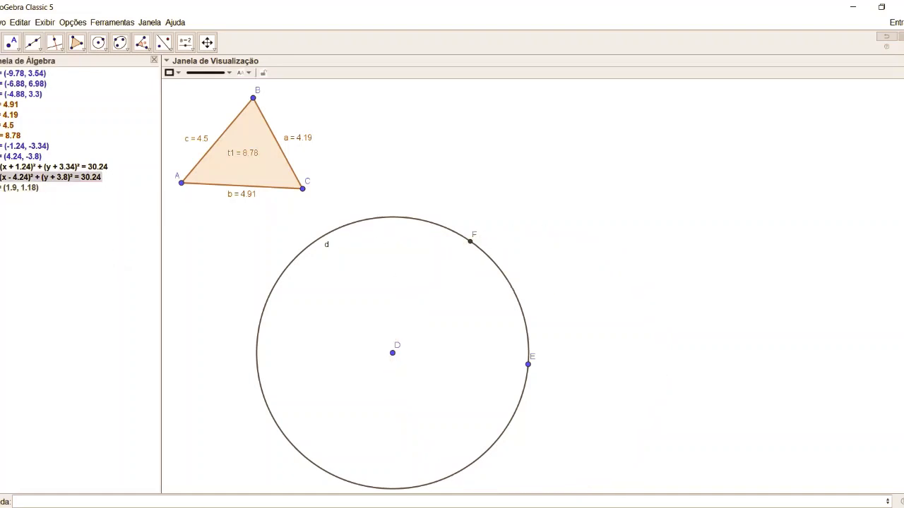
left_click(0, 167)
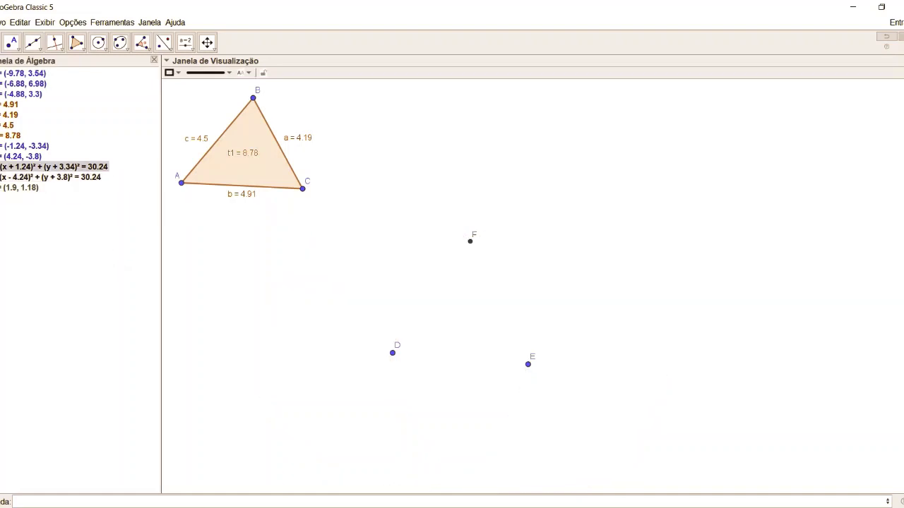
- Draw triangle DEF with the Polygon tool through points D, E and F, and leave the tool
left_click(83, 51)
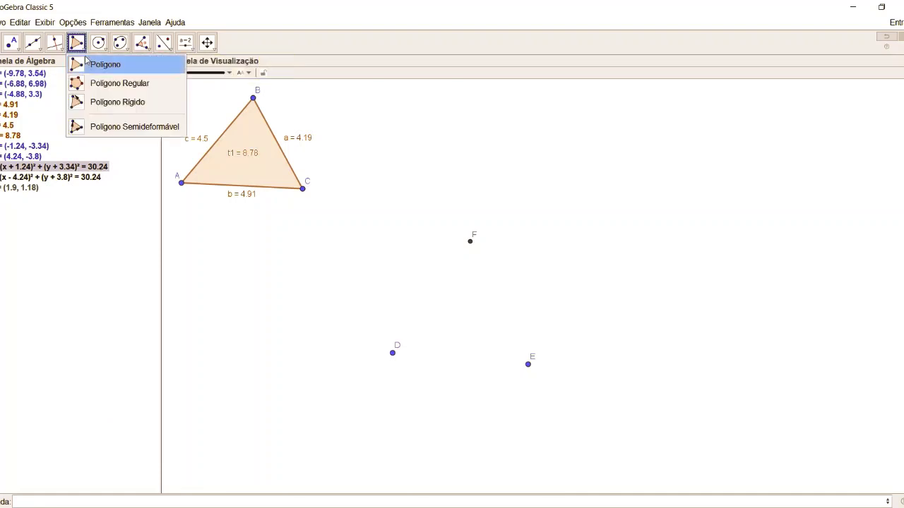
left_click(86, 63)
left_click(392, 353)
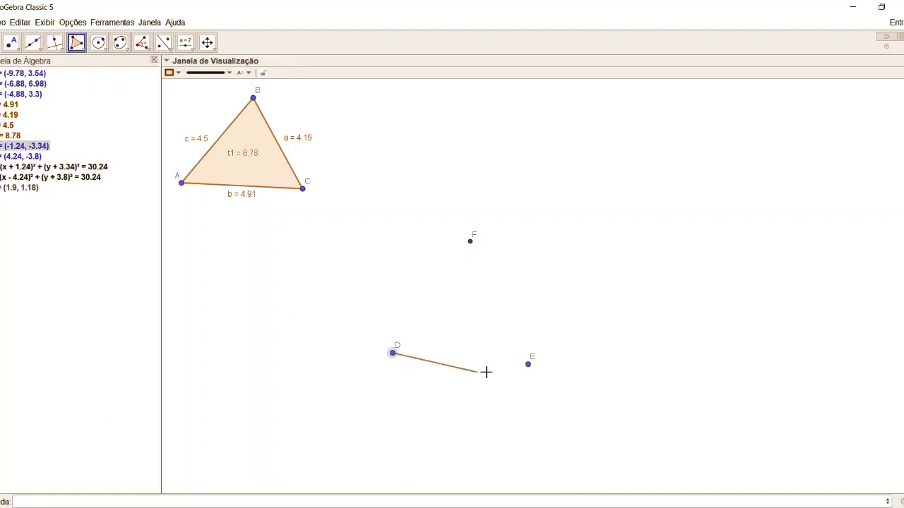
left_click(528, 365)
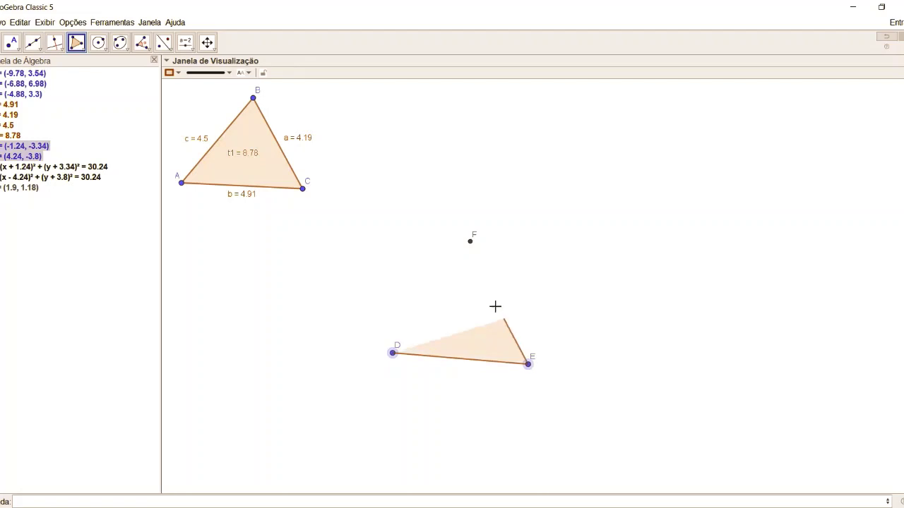
left_click(470, 243)
left_click(393, 353)
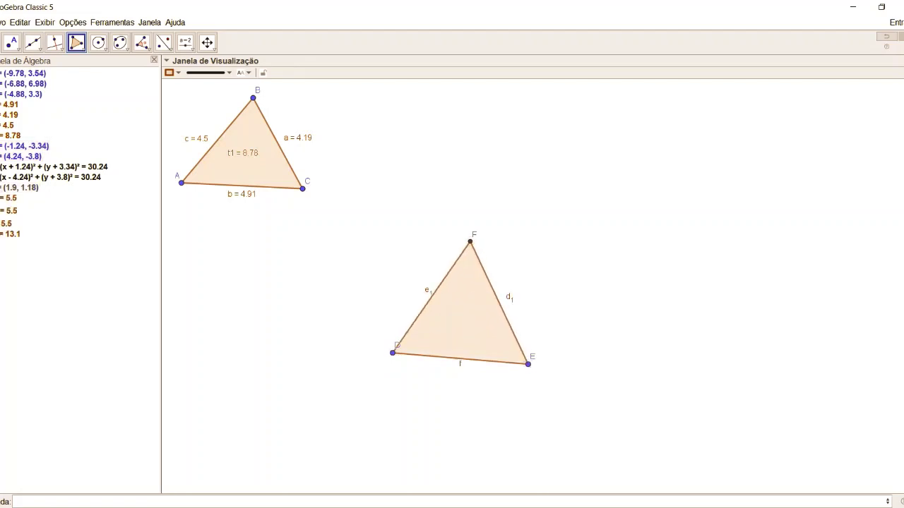
left_click(1, 43)
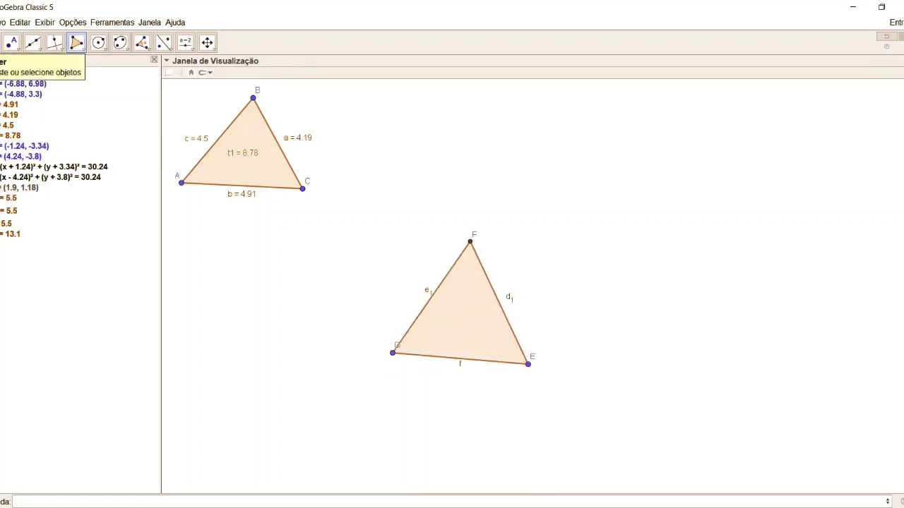
- Enlarge triangle DEF by moving D to about (-1.9, -3.52) and E to about (8.22, -3.7)
left_click(428, 296)
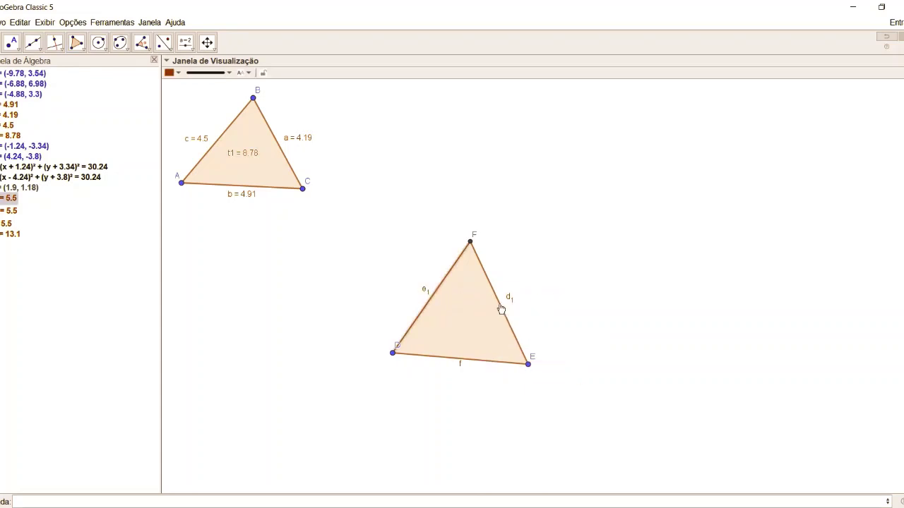
left_click_drag(528, 364, 534, 353)
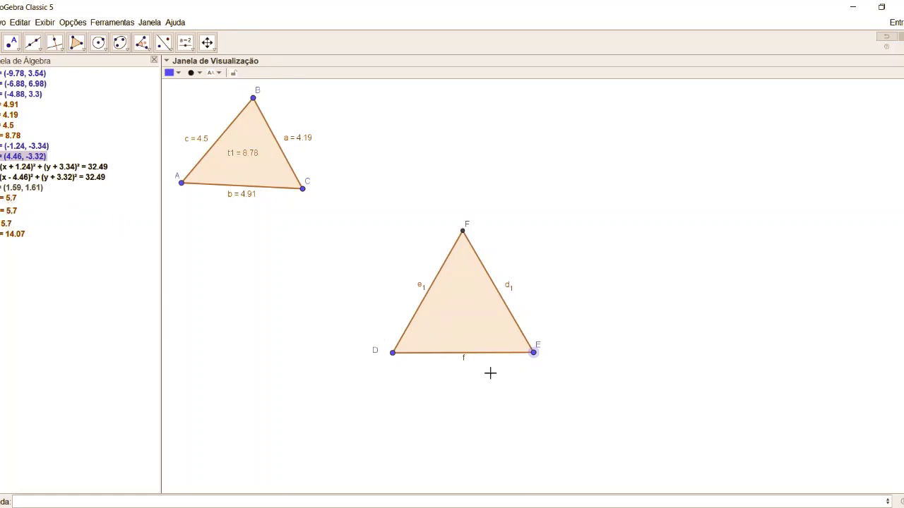
left_click_drag(536, 359, 615, 365)
right_click(382, 349)
mouse_move(393, 353)
left_mouse_down()
mouse_move(351, 347)
mouse_move(424, 373)
mouse_move(395, 357)
mouse_move(378, 362)
left_mouse_up()
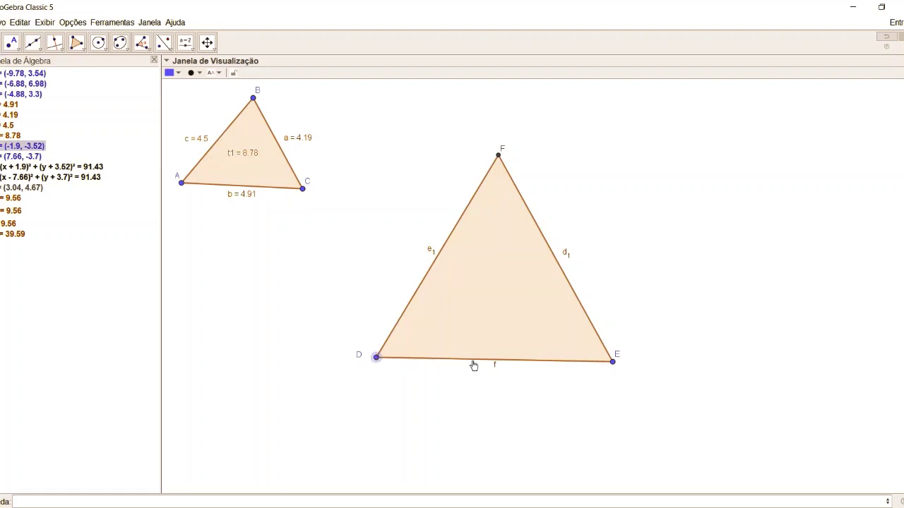
left_click_drag(612, 362, 626, 365)
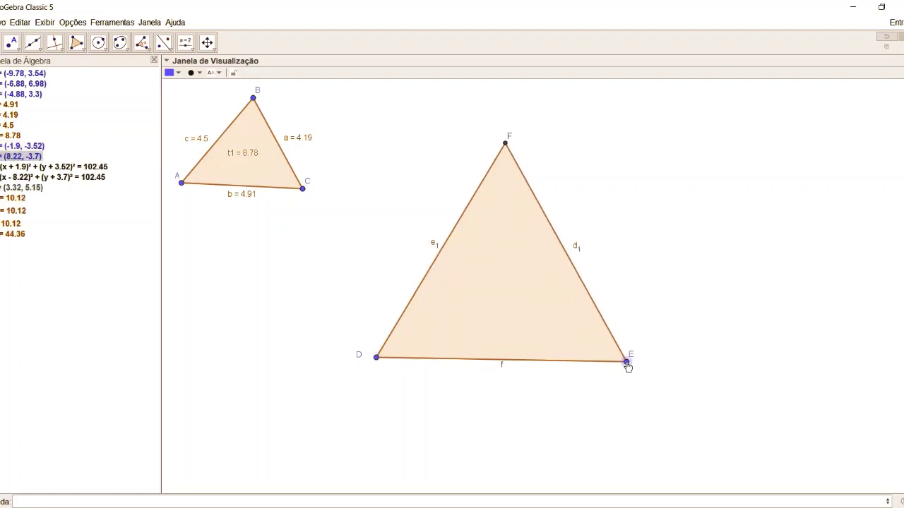
- Label the three sides and the area of triangle DEF with name and value (Nome & Valor)
left_click(498, 281)
key("Escape")
left_click(4, 203, "ctrl")
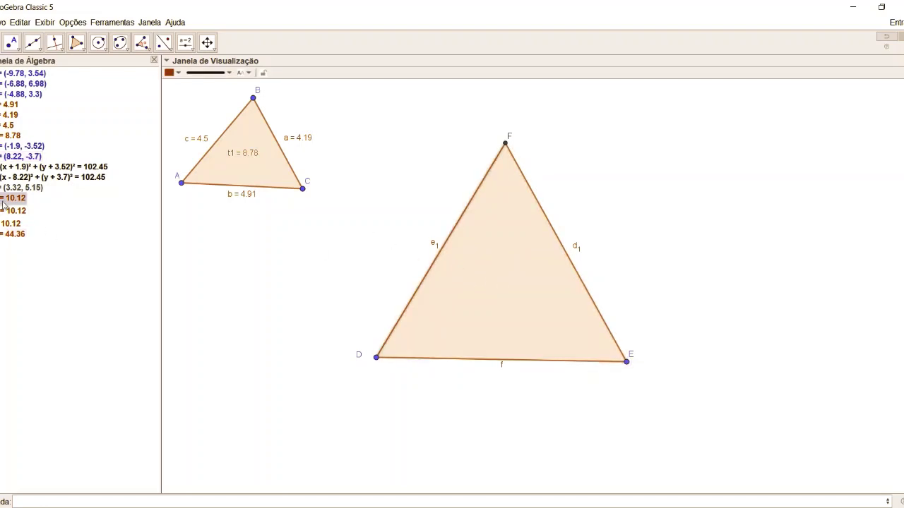
left_click(10, 214, "ctrl")
left_click(9, 225, "ctrl")
left_click(10, 236, "ctrl")
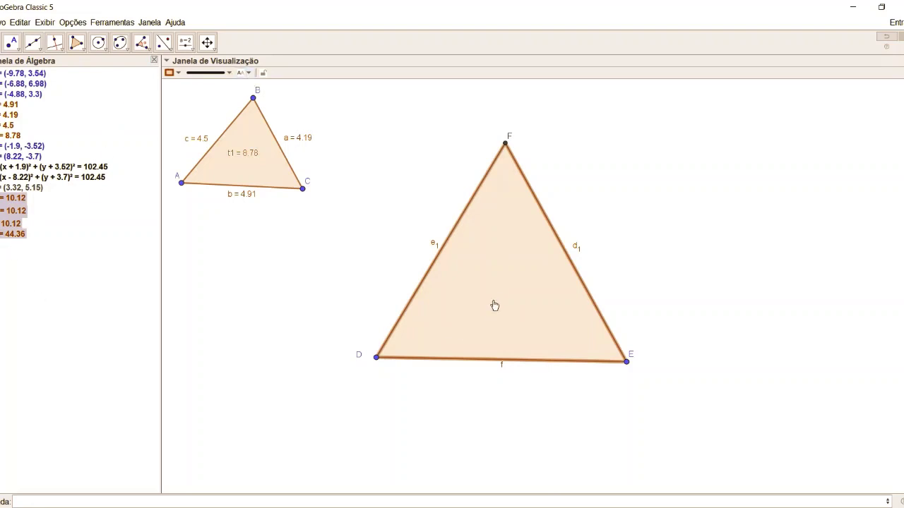
left_click(242, 74)
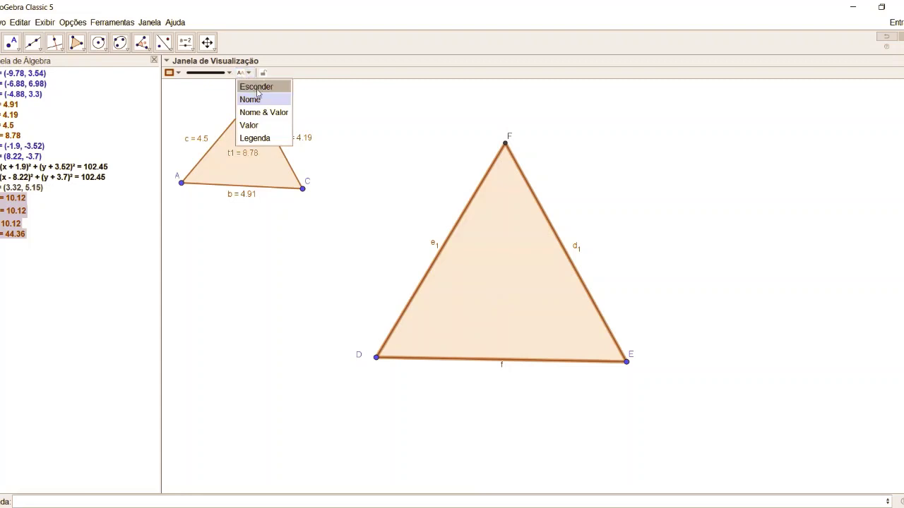
left_click(262, 113)
left_click(372, 195)
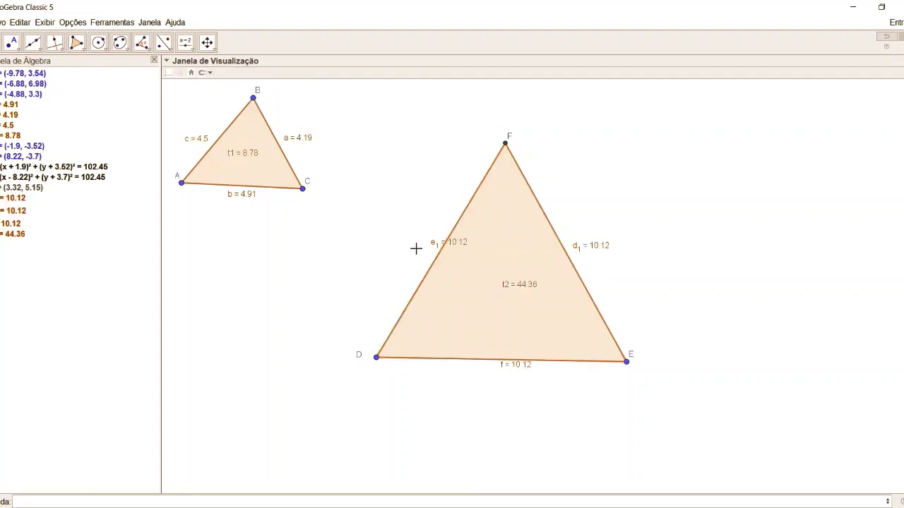
- Reposition the length labels of triangle DEF just outside its sides
left_click_drag(433, 249, 410, 247)
left_click_drag(590, 253, 597, 255)
left_click_drag(431, 247, 424, 245)
left_click_drag(517, 370, 513, 376)
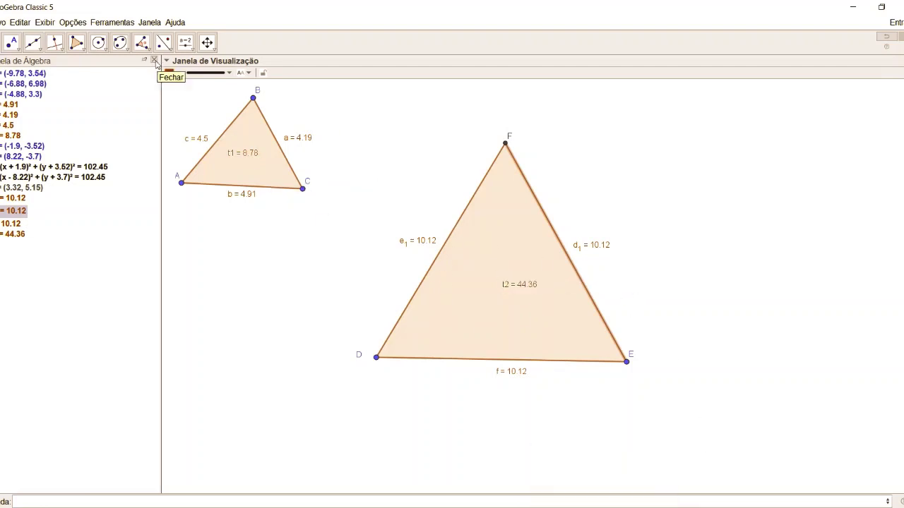
- Mark all three interior angles of triangle DEF with the Ângulo tool and leave the tool
left_click(141, 42)
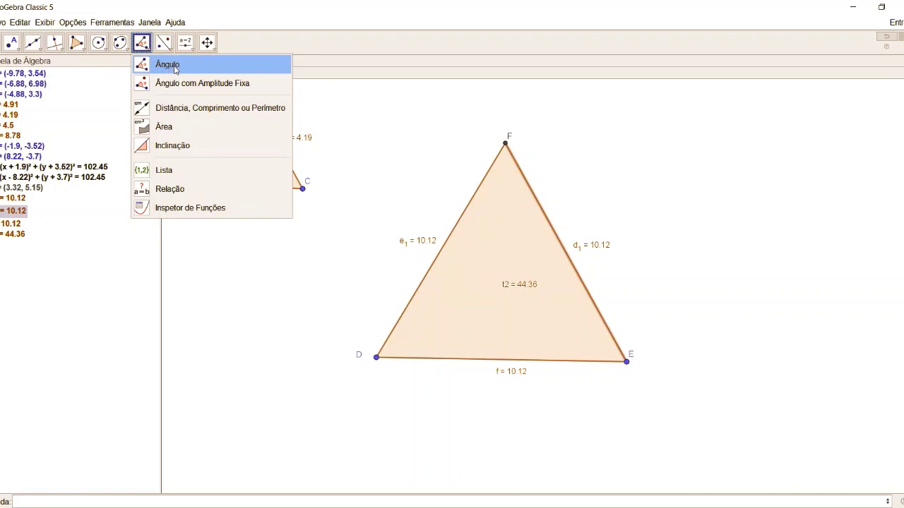
left_click(175, 69)
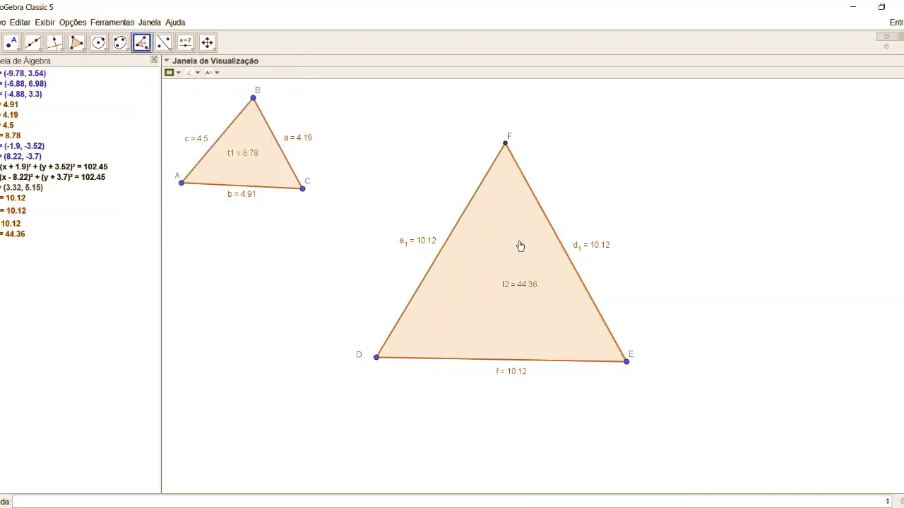
left_click(499, 245)
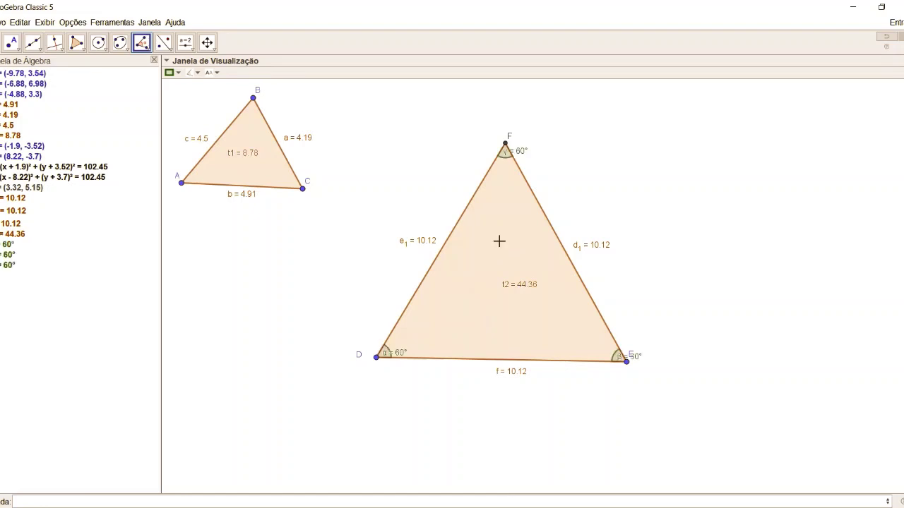
left_click(10, 42)
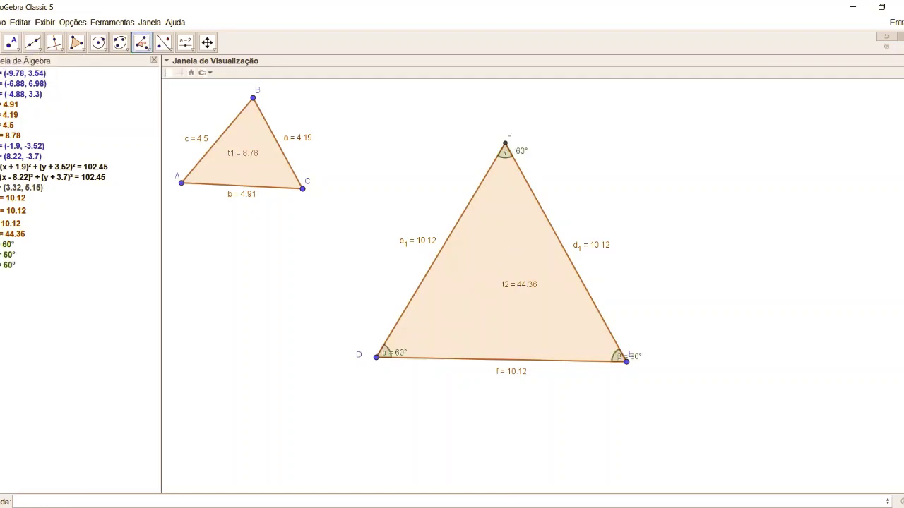
- Move the angle labels of triangle DEF inside it and the labels of D and E just below their vertices
left_click_drag(519, 154, 510, 168)
left_click_drag(401, 360, 413, 354)
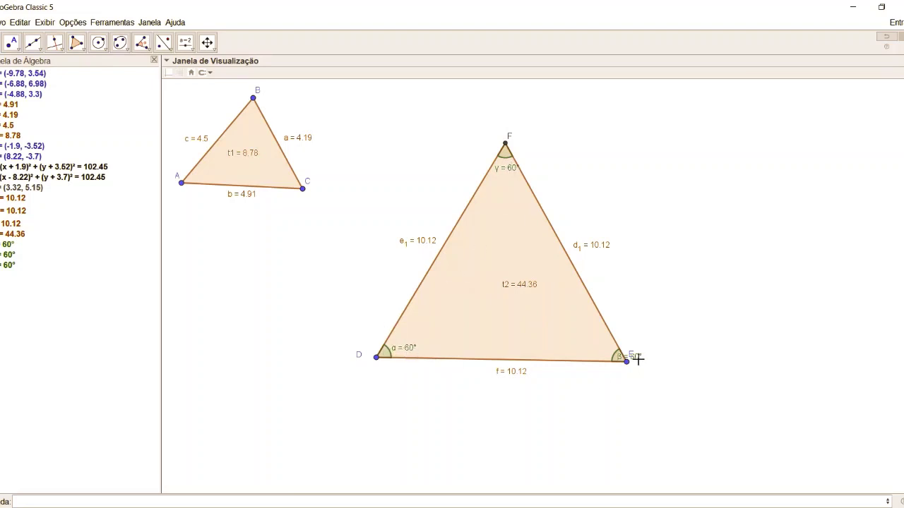
mouse_move(637, 362)
left_mouse_down()
mouse_move(604, 357)
mouse_move(633, 373)
left_mouse_up()
left_click_drag(360, 358, 378, 361)
- Decorate the three sides of triangle DEF with a single tick mark and deselect them
left_click(436, 263)
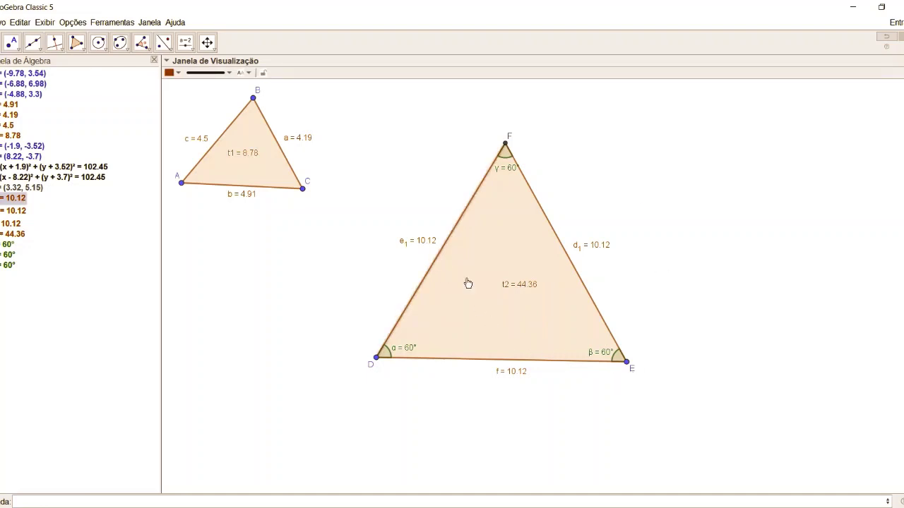
left_click(563, 246, "ctrl")
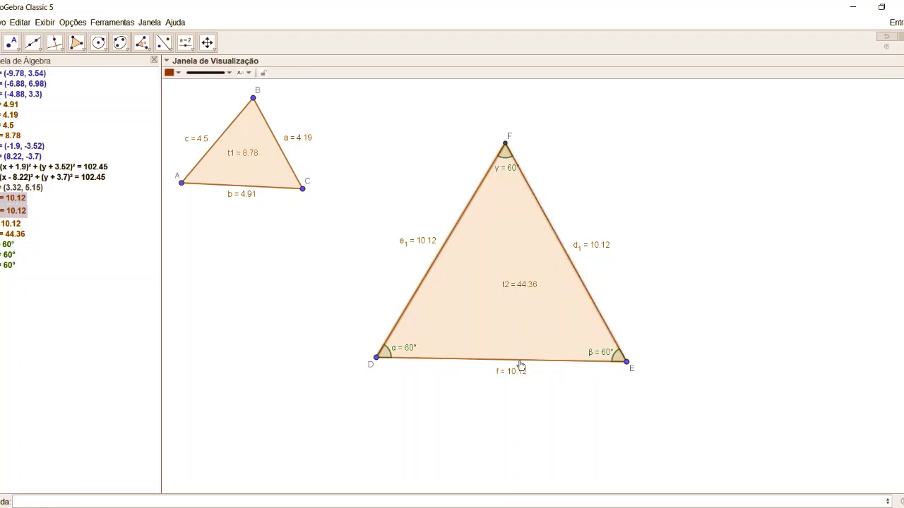
left_click(519, 360, "ctrl")
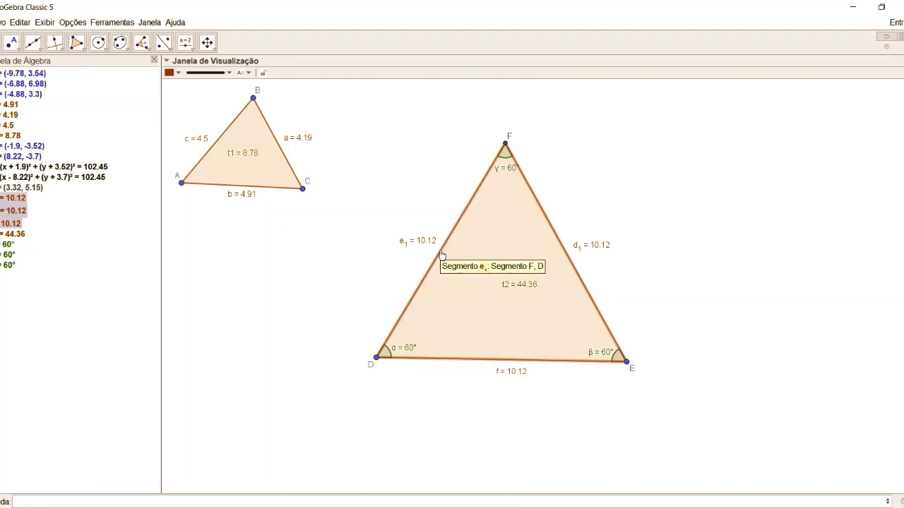
right_click(441, 256)
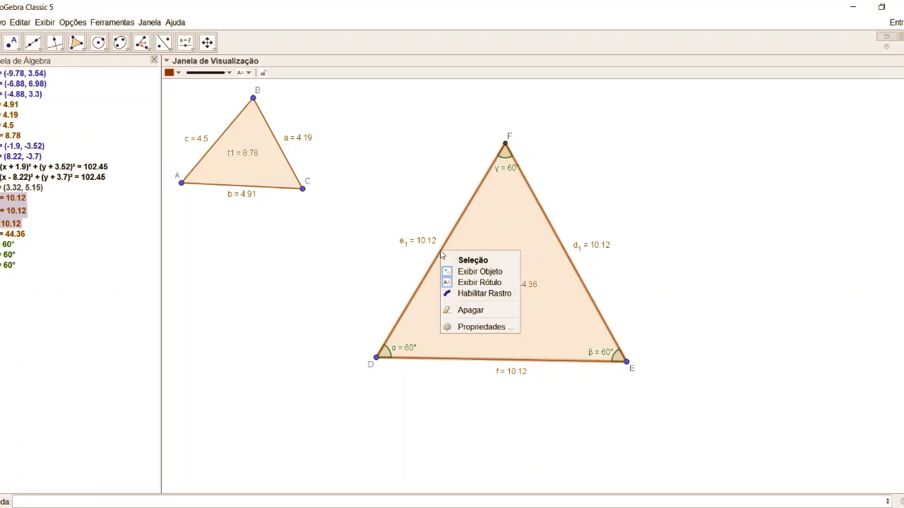
left_click(472, 326)
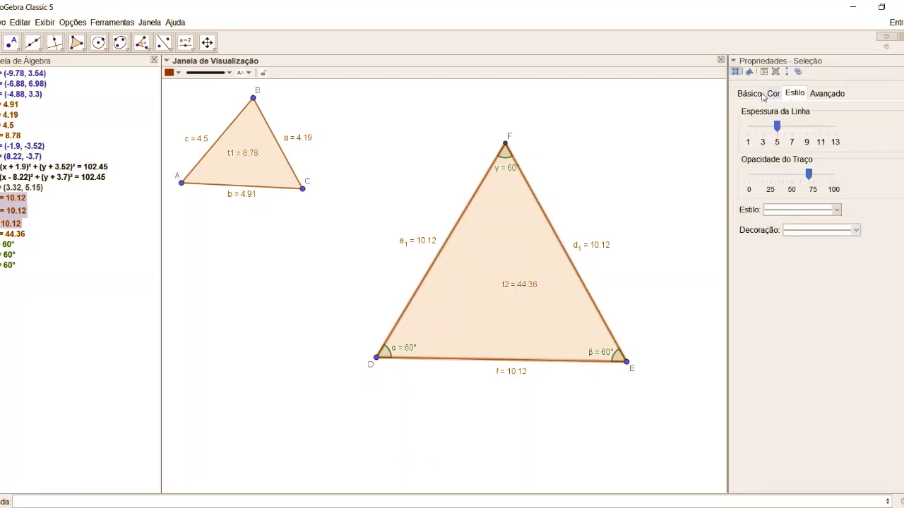
left_click(791, 95)
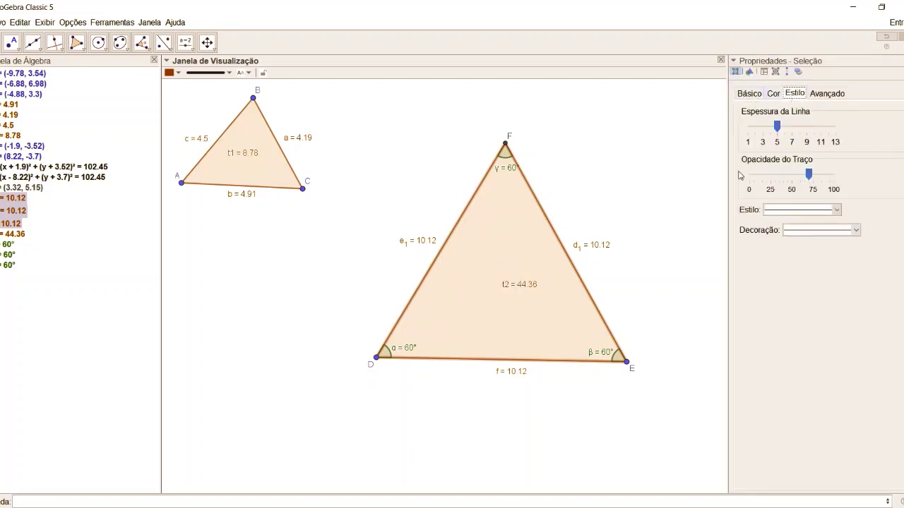
left_click(789, 231)
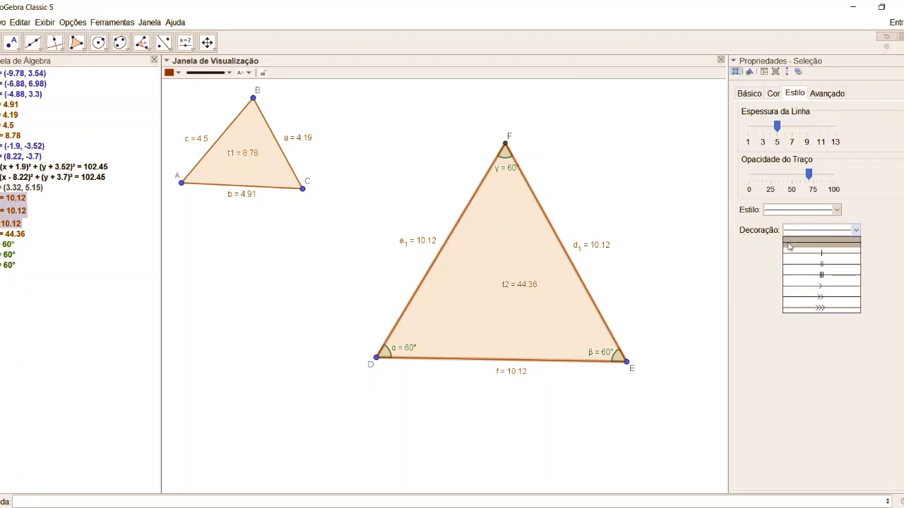
left_click(828, 256)
left_click(684, 296)
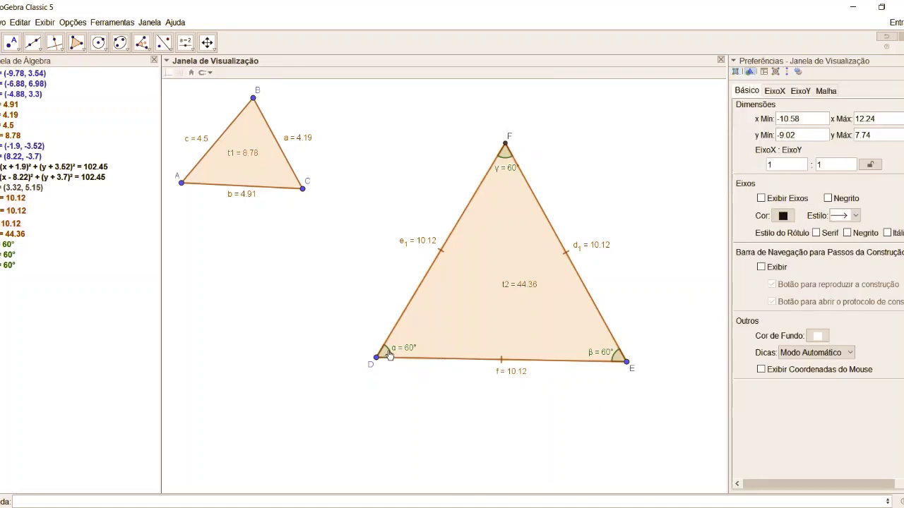
- Decorate the three angles of triangle DEF with a double arc and deselect them
left_click(387, 351)
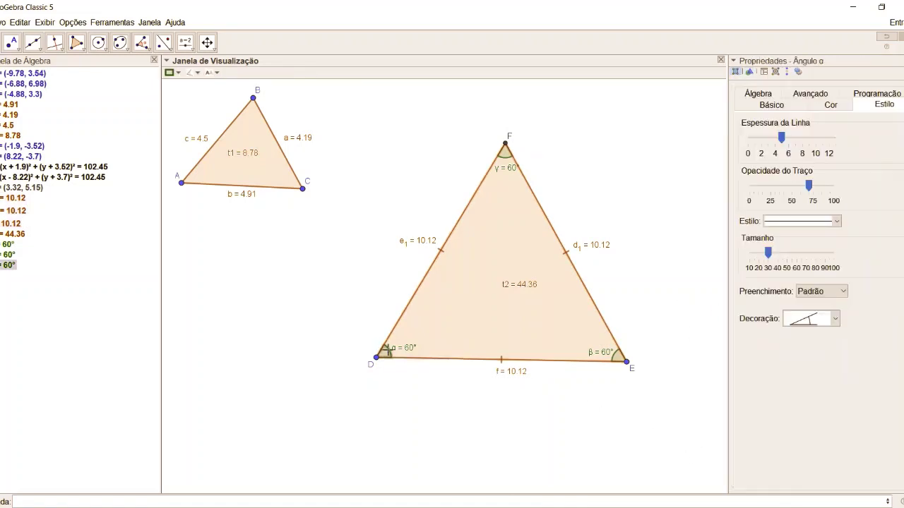
left_click(507, 167, "ctrl")
left_click(614, 355, "ctrl")
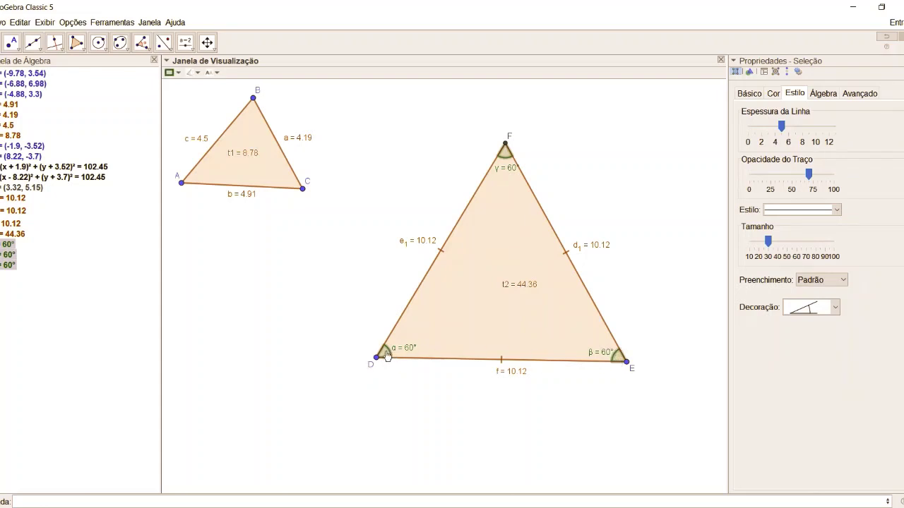
right_click(386, 355)
left_click(408, 417)
left_click(834, 307)
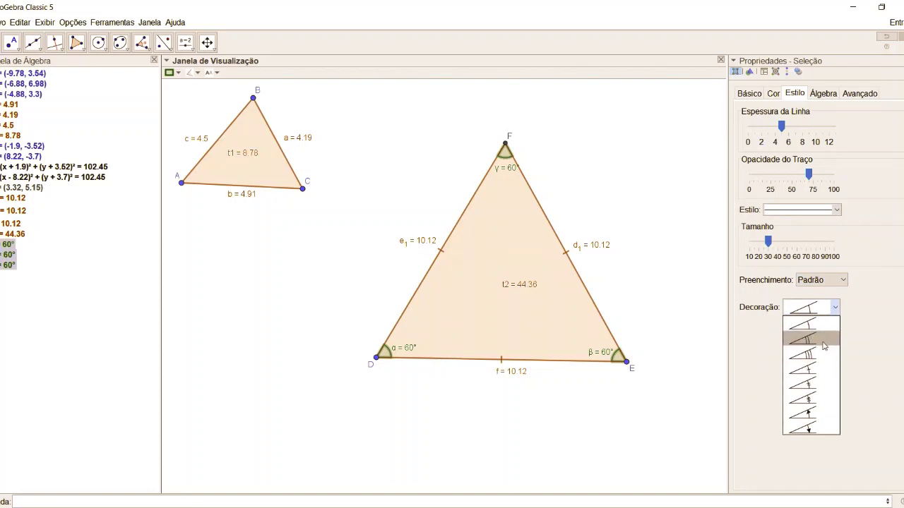
left_click(824, 341)
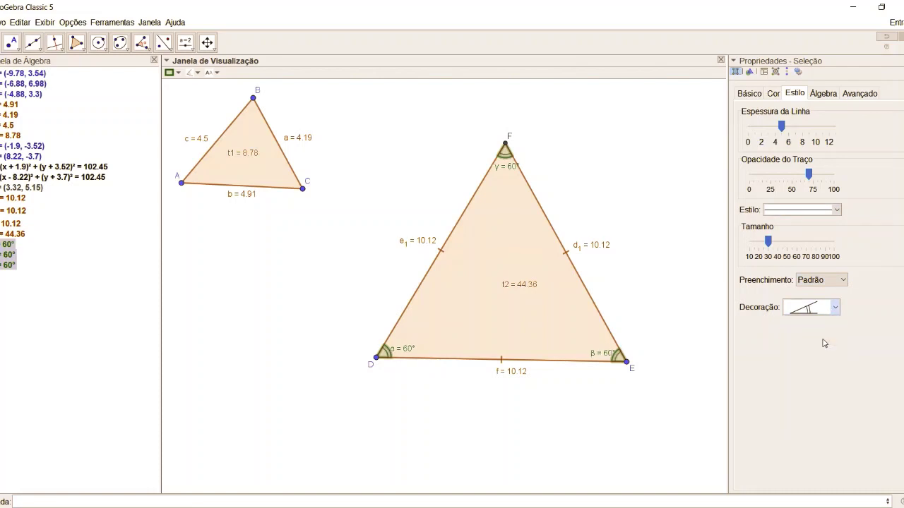
left_click(699, 345)
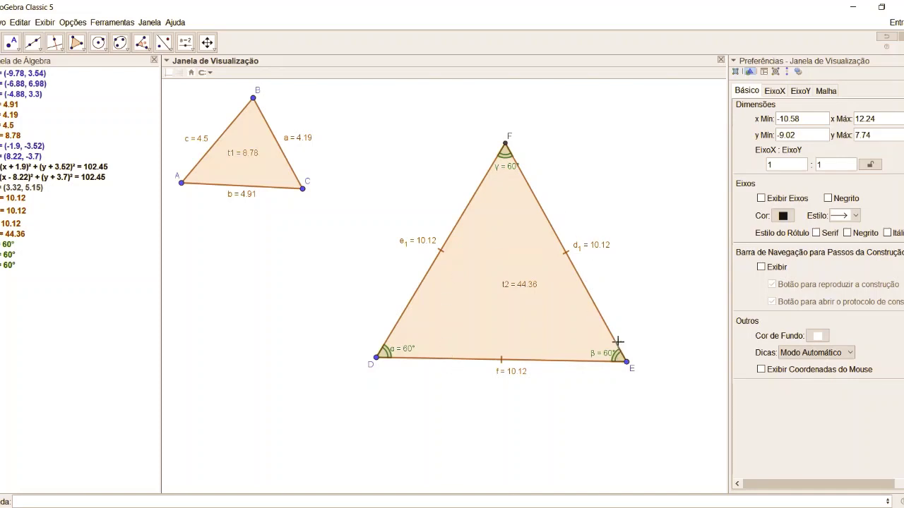
- Shrink triangle DEF to sides of about 3.58, move it to the right of triangle ABC, and shift C to about (-4.92, 3.64)
left_click_drag(625, 363, 466, 362)
left_click_drag(414, 332, 368, 163)
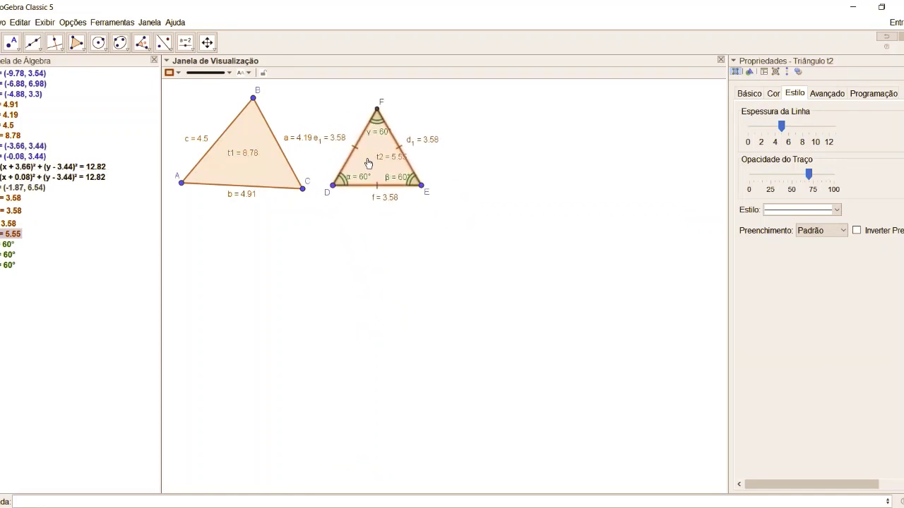
left_click_drag(303, 192, 302, 181)
left_click(367, 266)
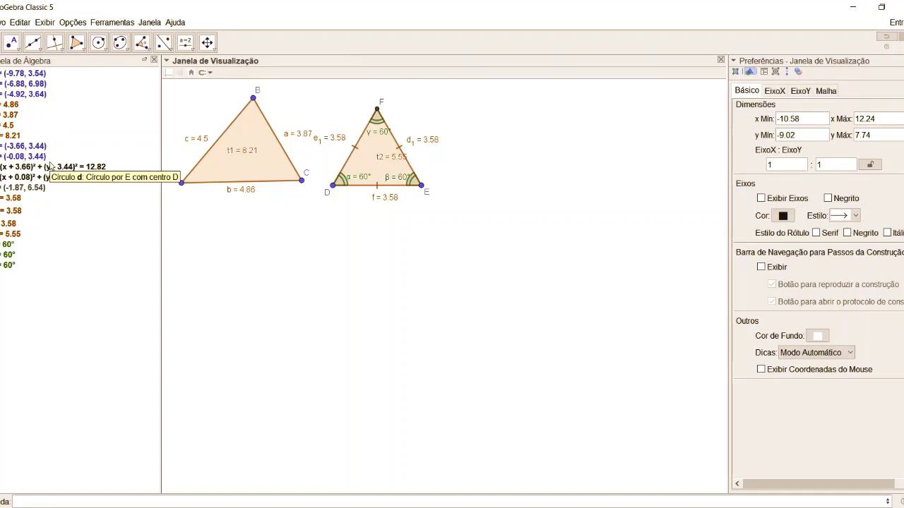
- Place points G at about (-4.5, -4.78) and H at about (2.84, -5.02) and draw a line through them
left_click(12, 43)
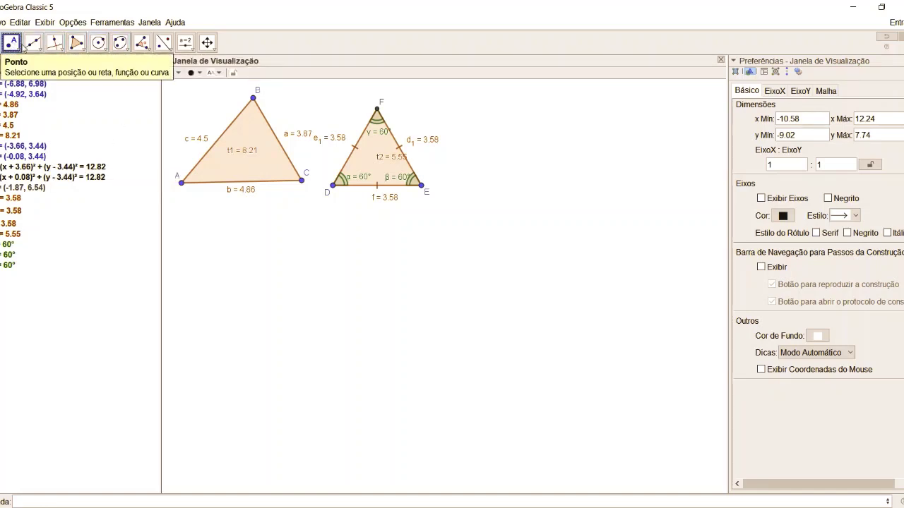
left_click(312, 388)
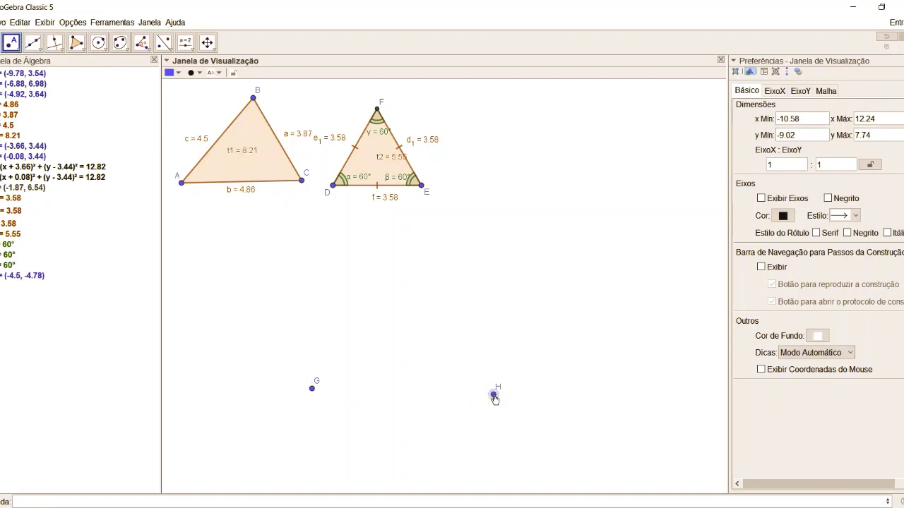
left_click(494, 394)
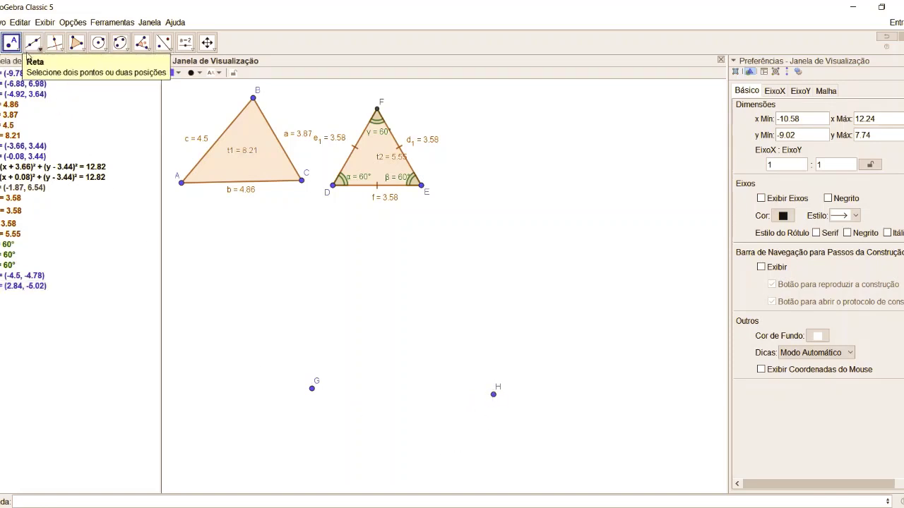
left_click(33, 43)
left_click(65, 69)
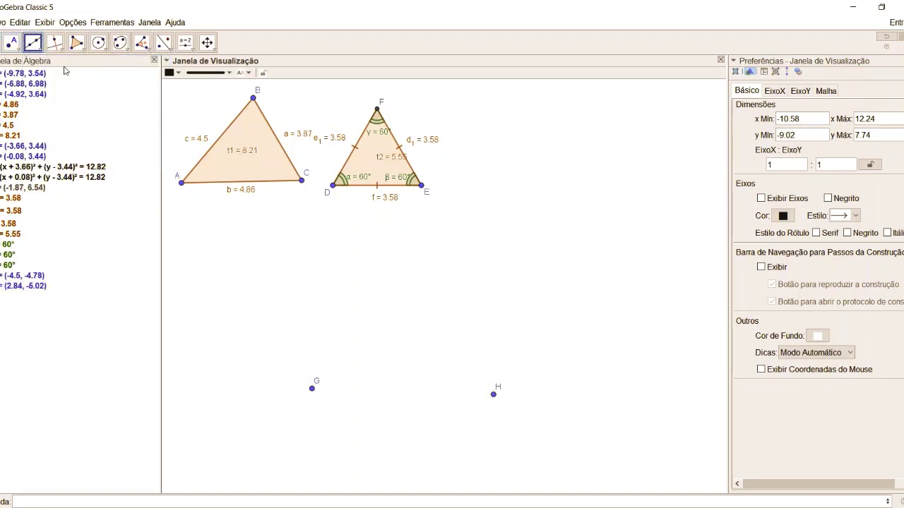
left_click(312, 387)
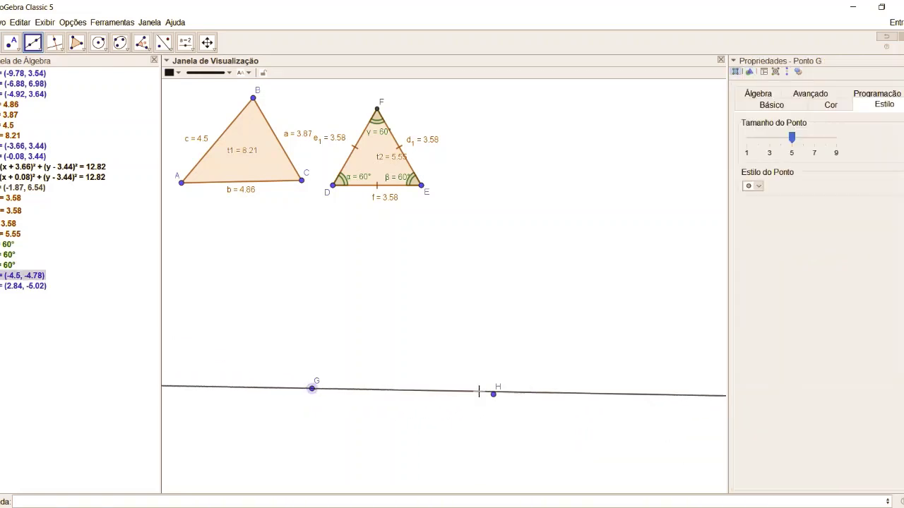
left_click(493, 395)
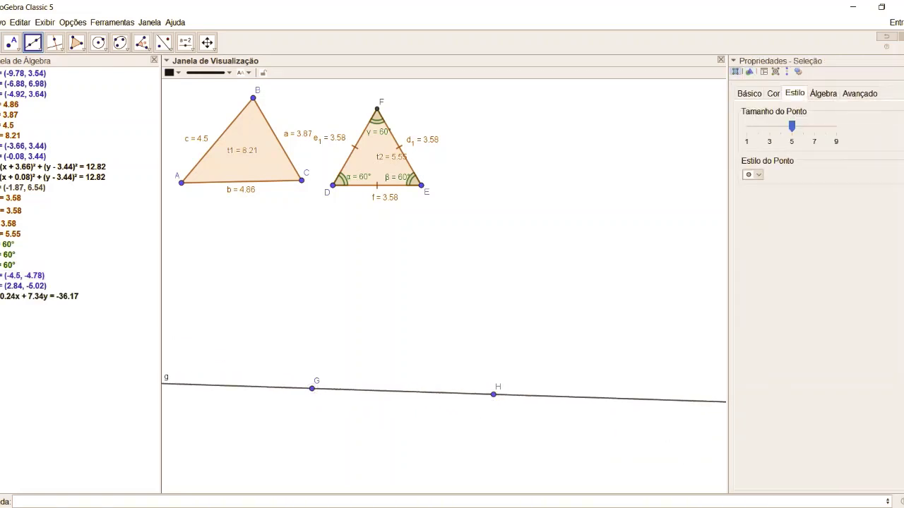
- Construct the line perpendicular to line g through point G
left_click(55, 44)
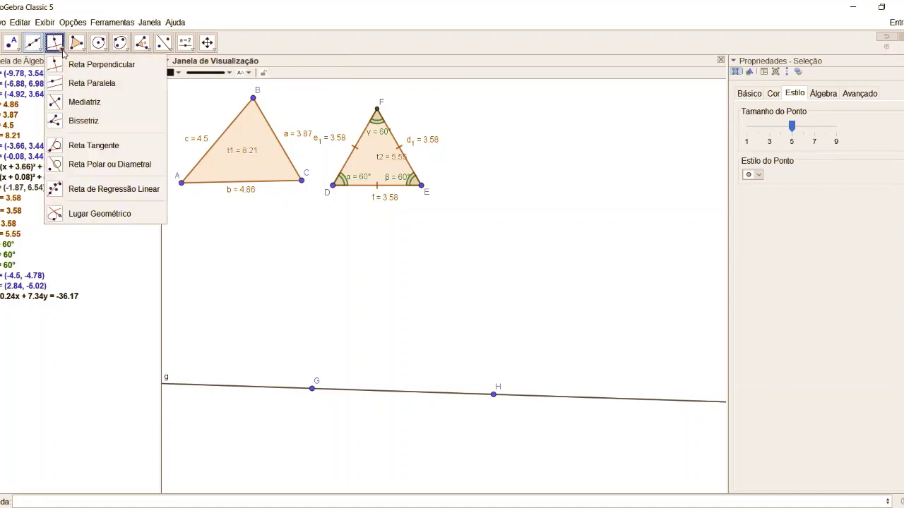
left_click(134, 68)
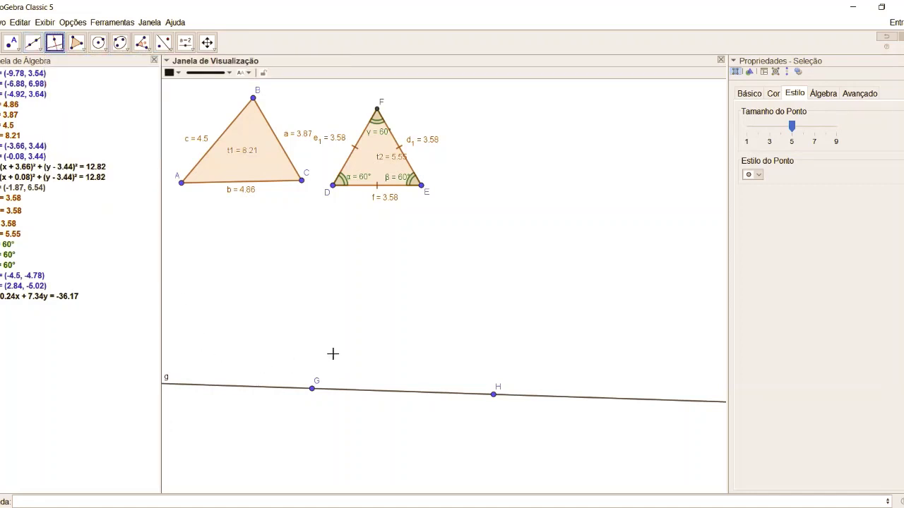
left_click(363, 394)
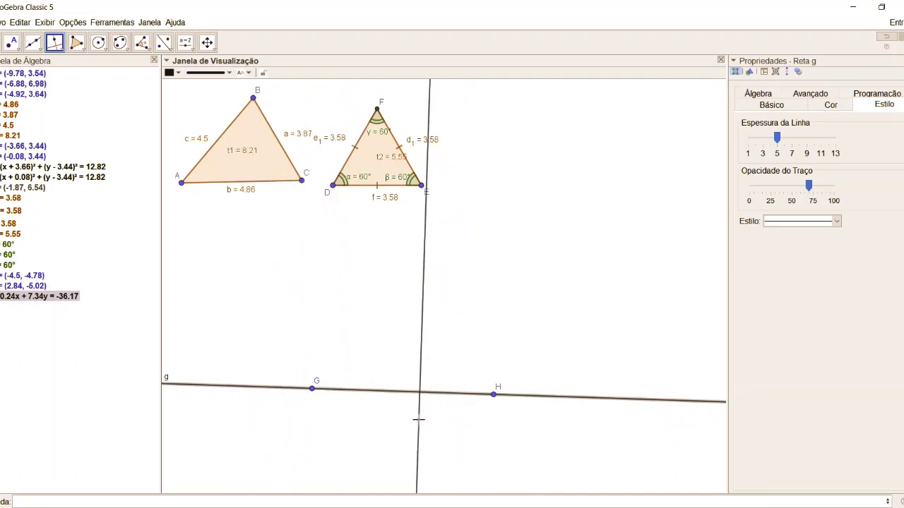
left_click(311, 397)
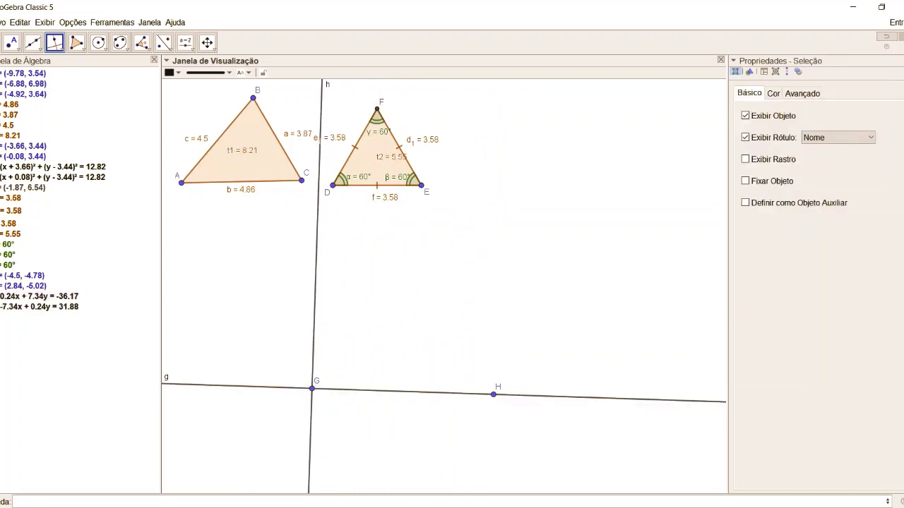
- Place a point on the perpendicular line above G, at about (-4.42, -2.3)
left_click(11, 42)
left_click(11, 44)
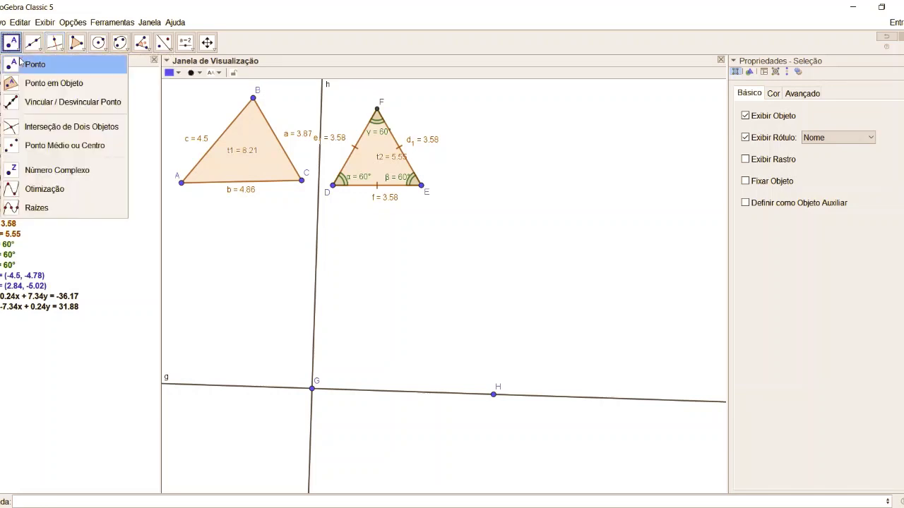
left_click(21, 65)
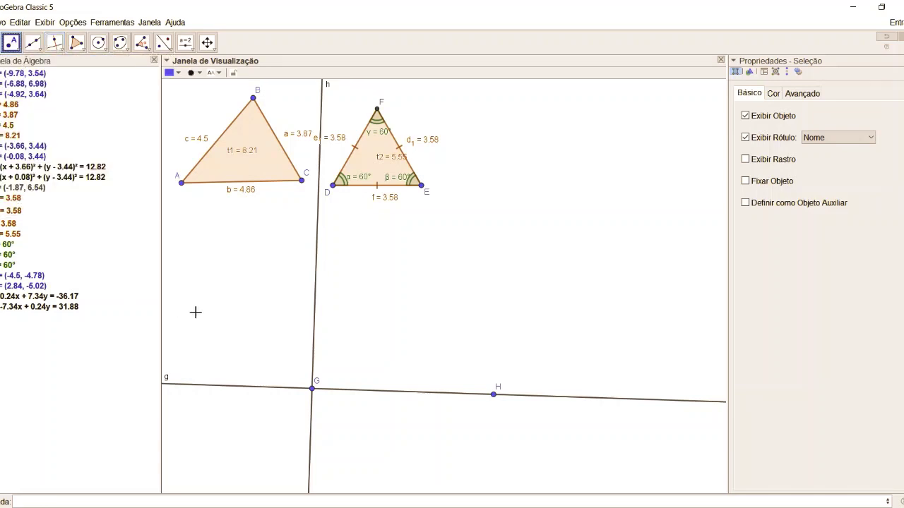
left_click(314, 327)
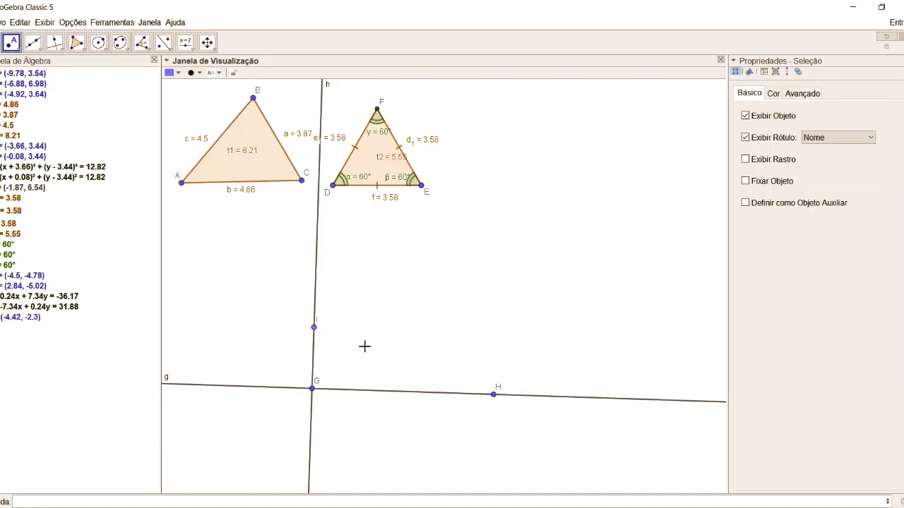
- Move H to about (3.02, -4.82), G to about (-3.72, -4.72) and I to about (-3.67, -1.26), and deselect them
left_click(11, 43)
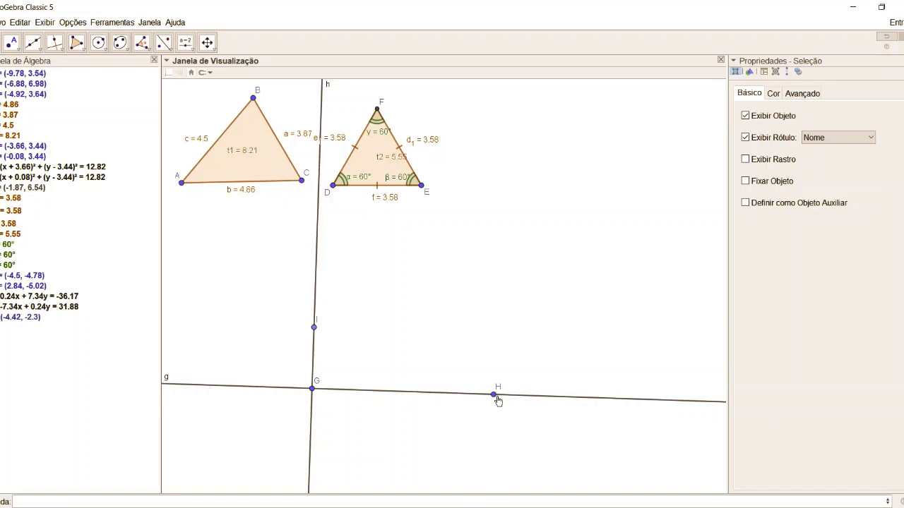
left_click_drag(440, 396, 499, 394)
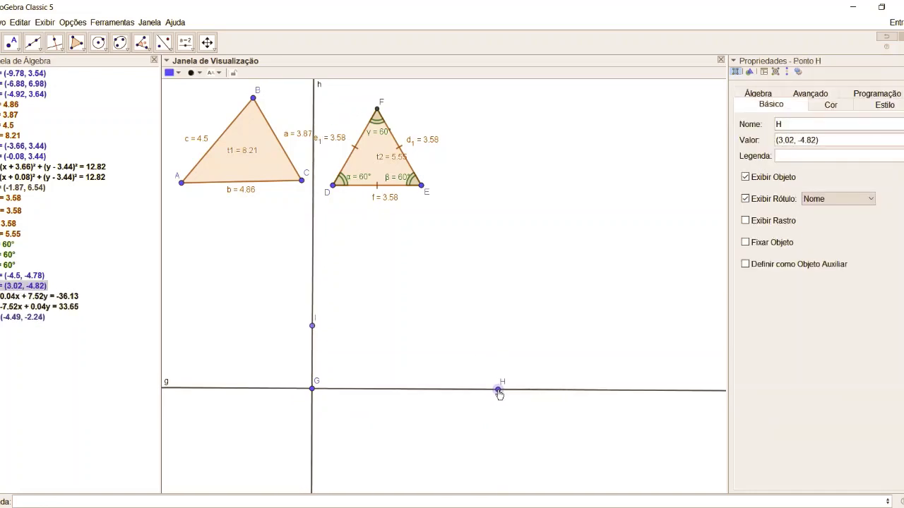
mouse_move(314, 391)
left_mouse_down()
mouse_move(238, 365)
mouse_move(395, 412)
mouse_move(331, 387)
left_mouse_up()
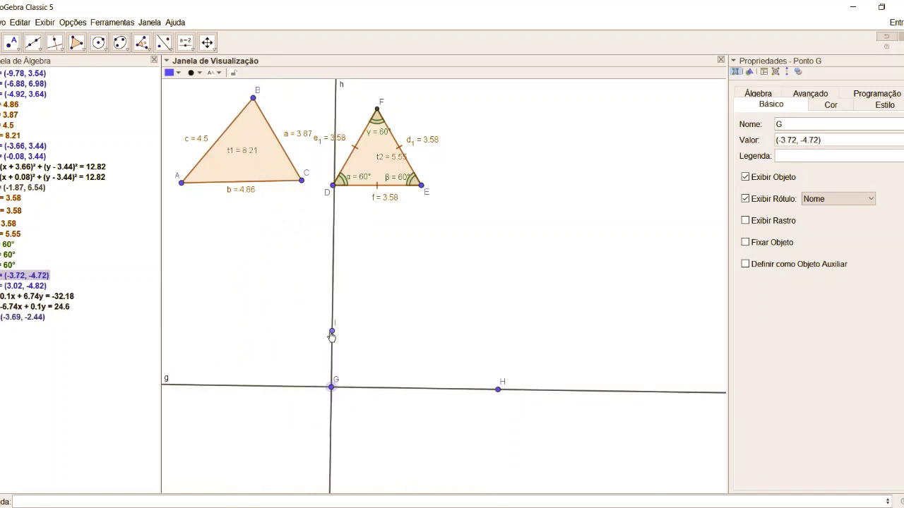
left_click_drag(332, 337, 340, 306)
left_click(367, 312)
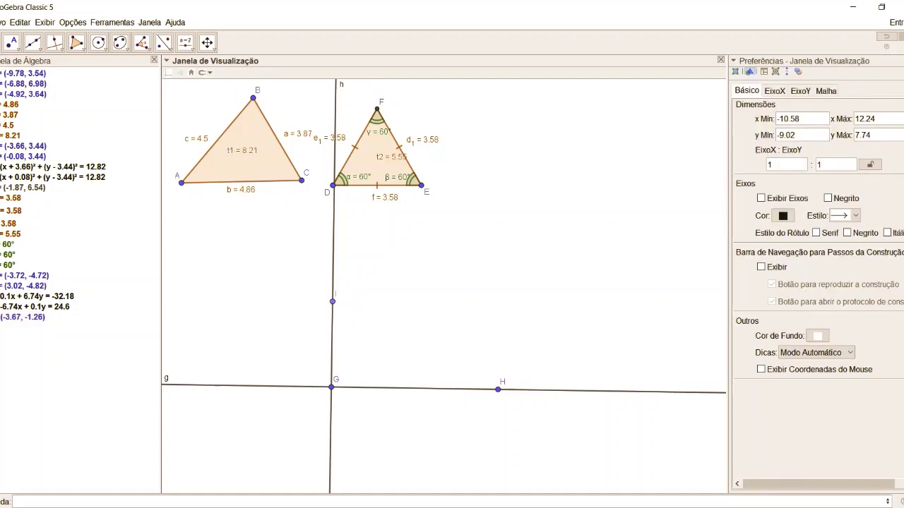
- Close the preferences view and hide line GH and its perpendicular, leaving points G, H and I displayed
left_click(720, 60)
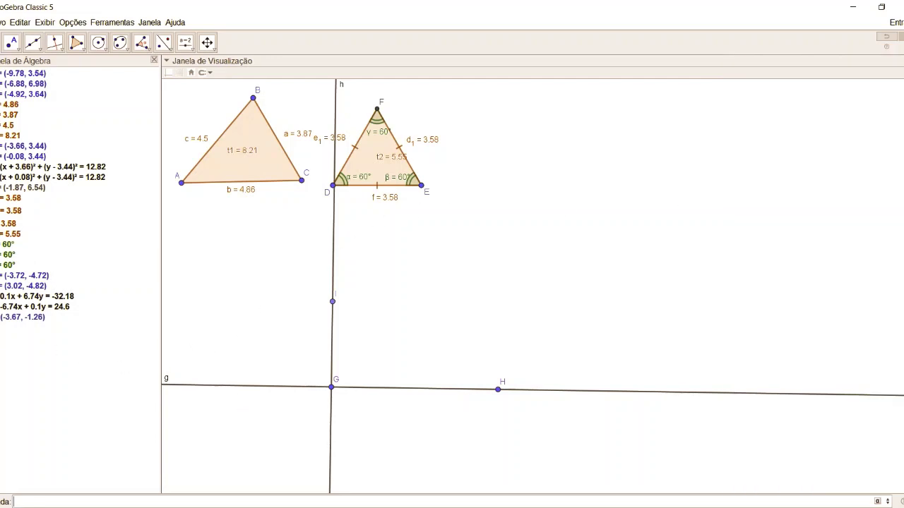
left_click(35, 296)
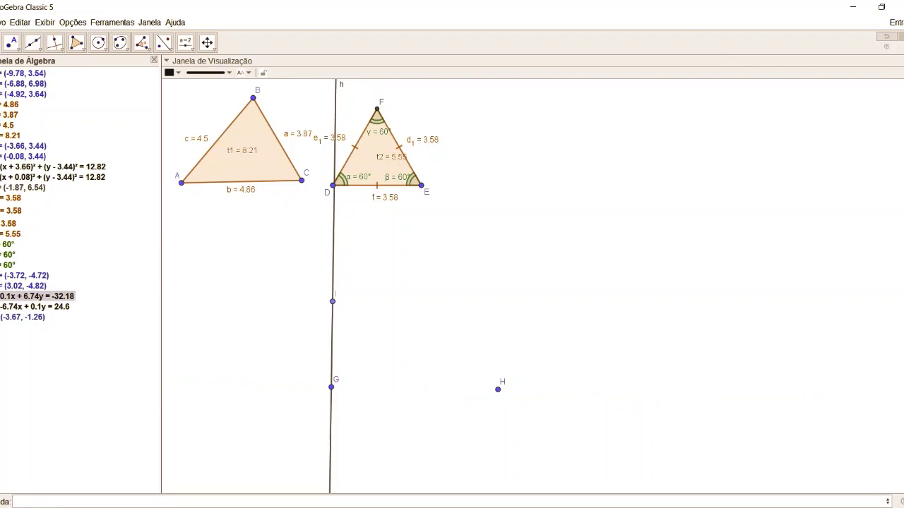
left_click(2, 307)
- Draw a triangle through G, H and I with the Polygon tool and adjust the label positions of sides HI and GI
left_click(76, 41)
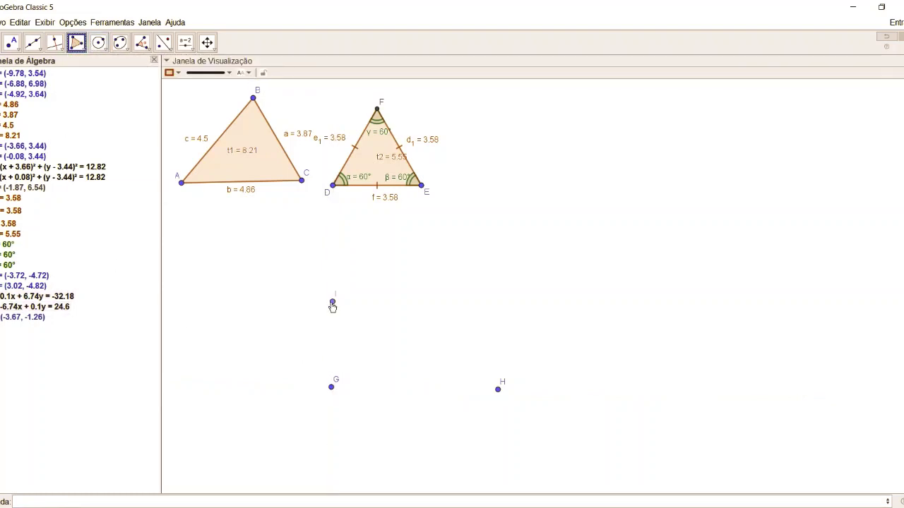
left_click(332, 387)
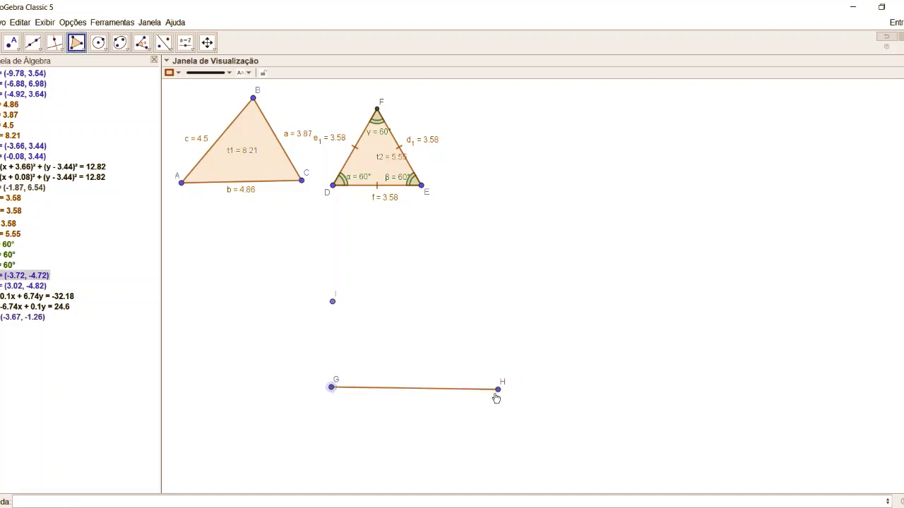
left_click(498, 389)
left_click(332, 302)
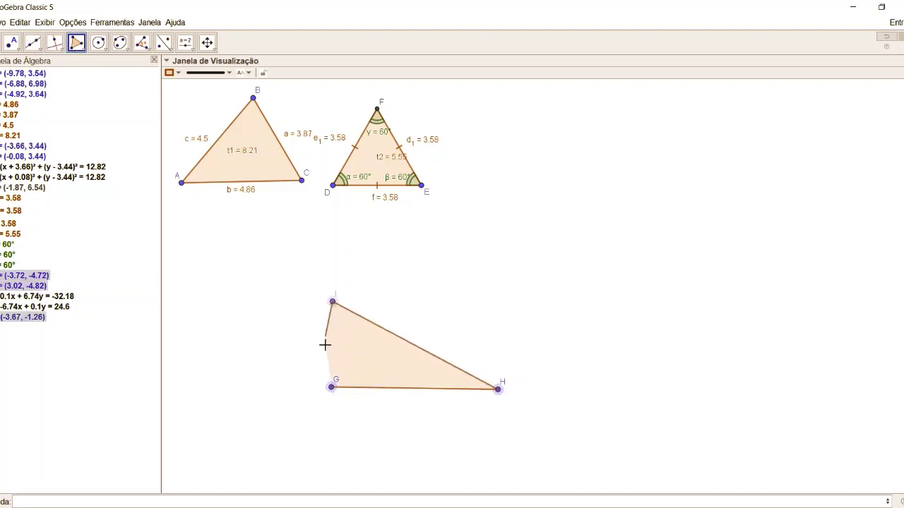
left_click(332, 388)
key("Escape")
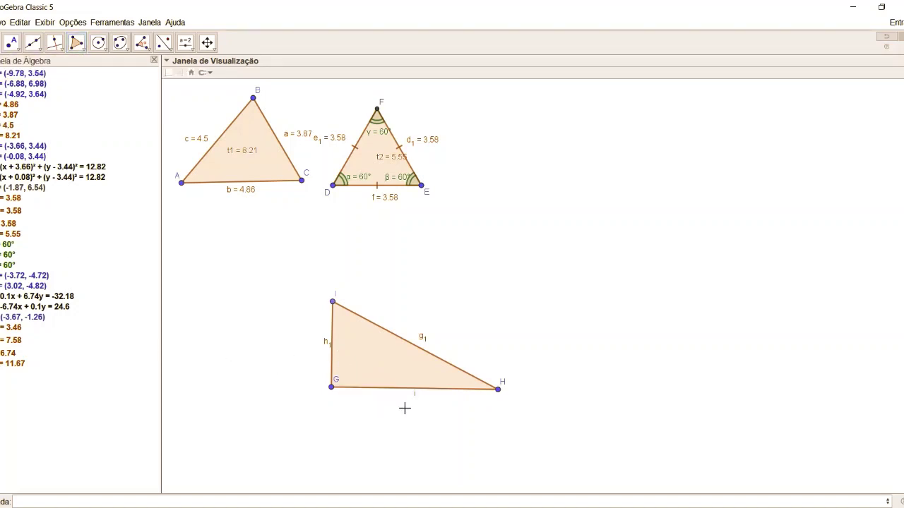
left_click(420, 341)
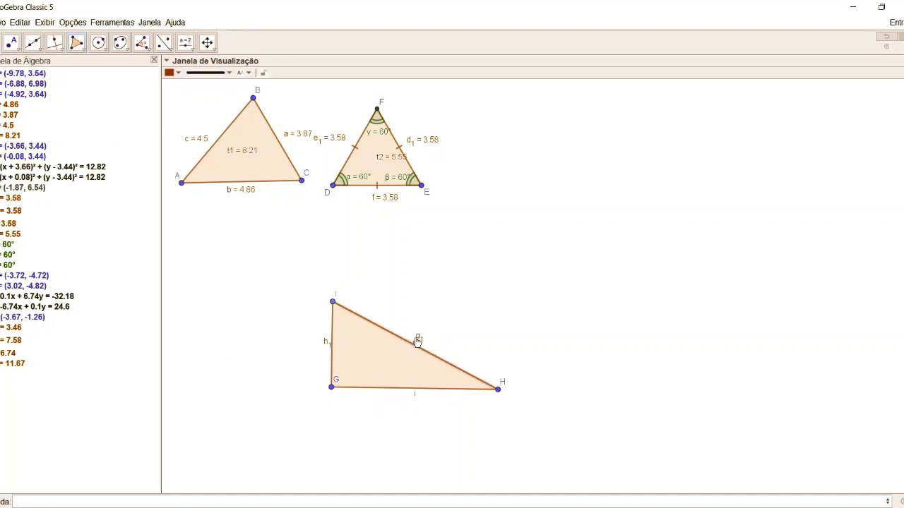
left_click(327, 344)
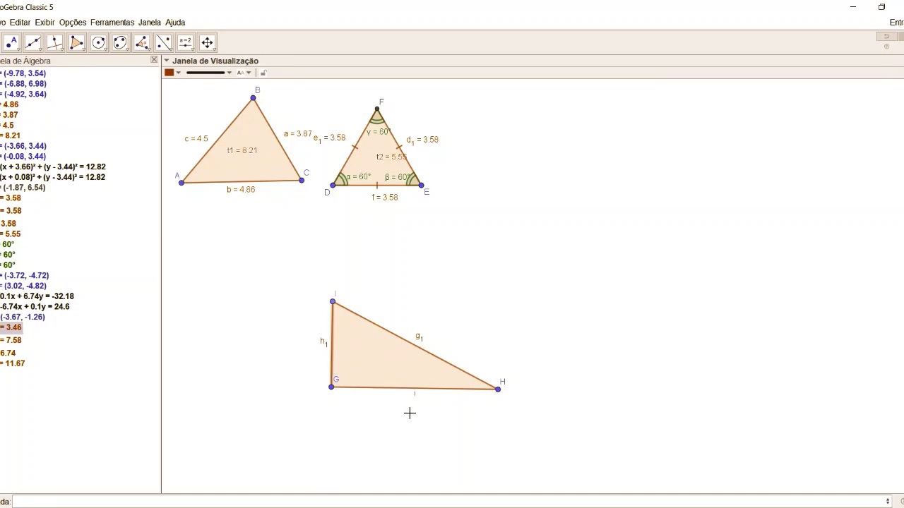
- Mark all the interior angles of triangle GHI and separate the labels of vertex G and its right angle
left_click(141, 43)
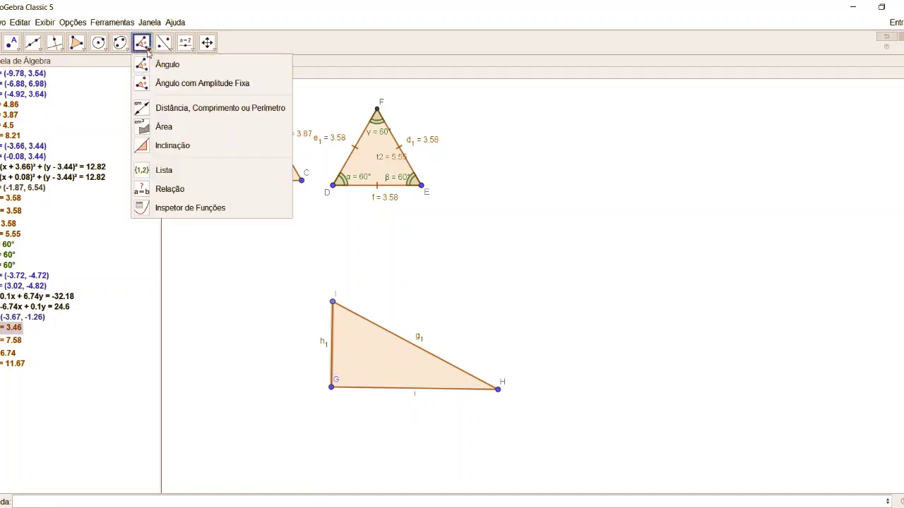
left_click(153, 65)
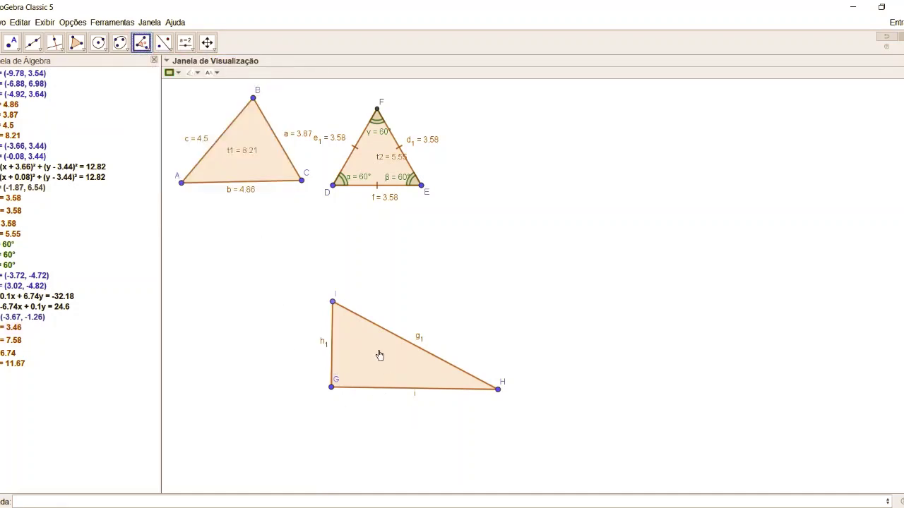
left_click(374, 345)
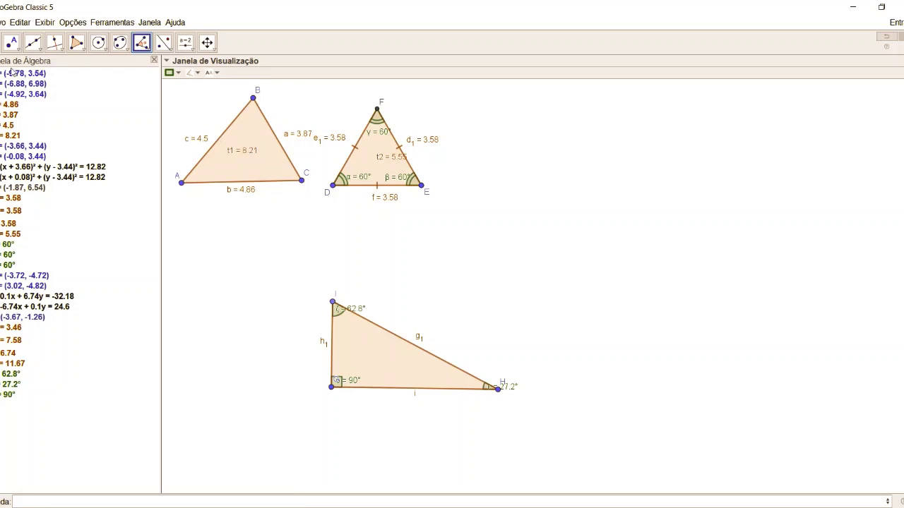
left_click(11, 43)
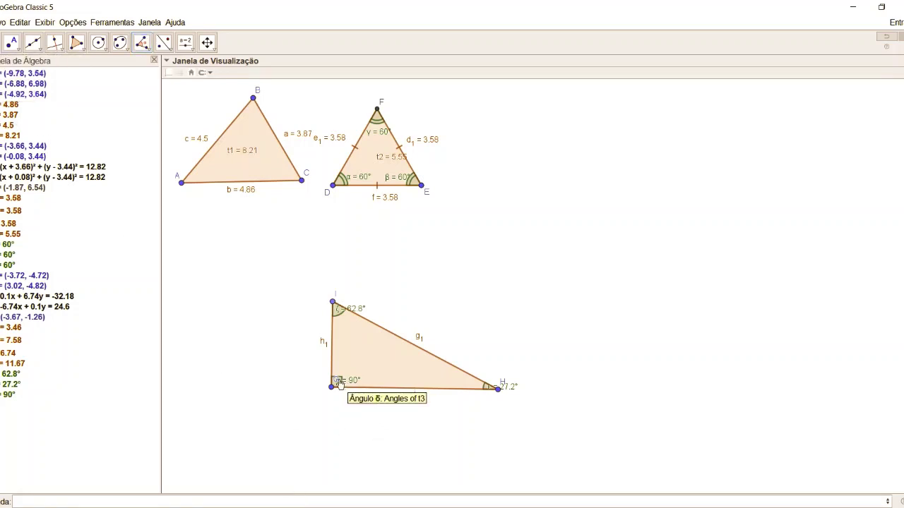
left_click_drag(334, 389, 349, 382)
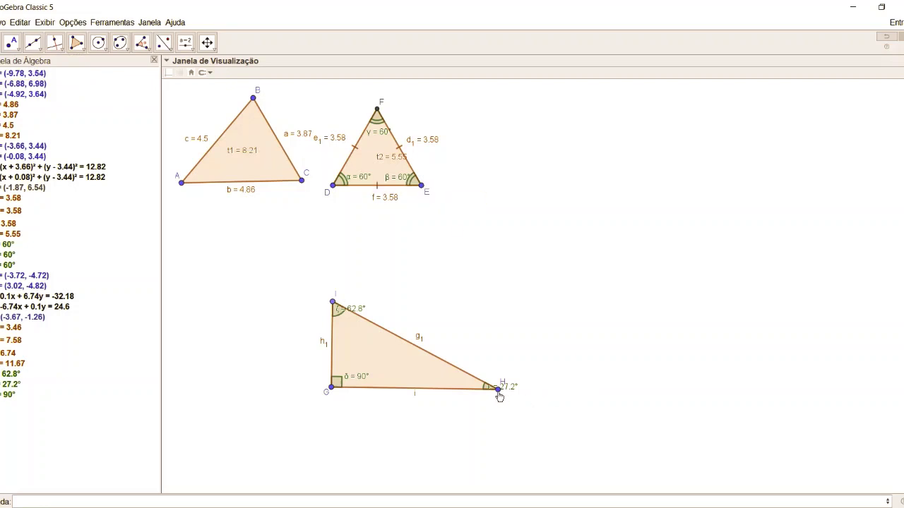
- Move H to about (6.4, -4.78), G to about (-4.9, -4.46) and I to about (-4.81, -1.45), and shift H's angle label inside the triangle
left_click_drag(497, 395, 586, 393)
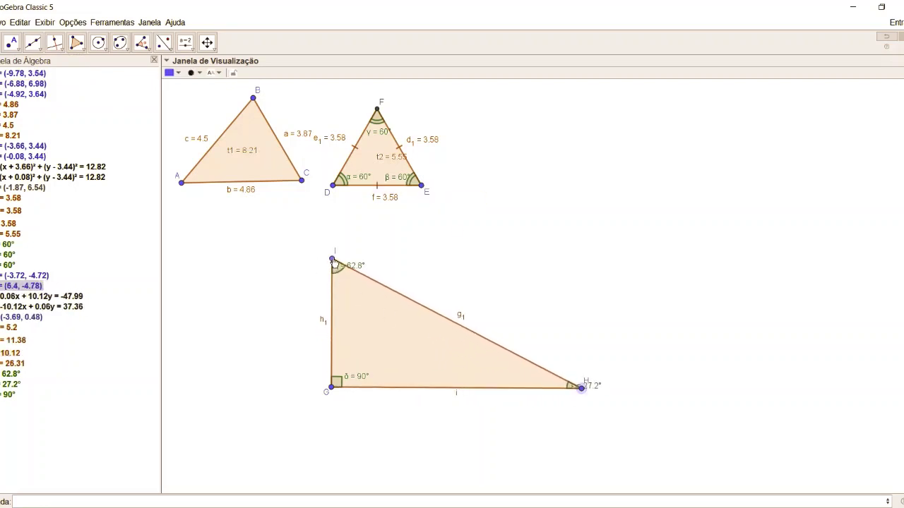
left_click_drag(333, 266, 338, 305)
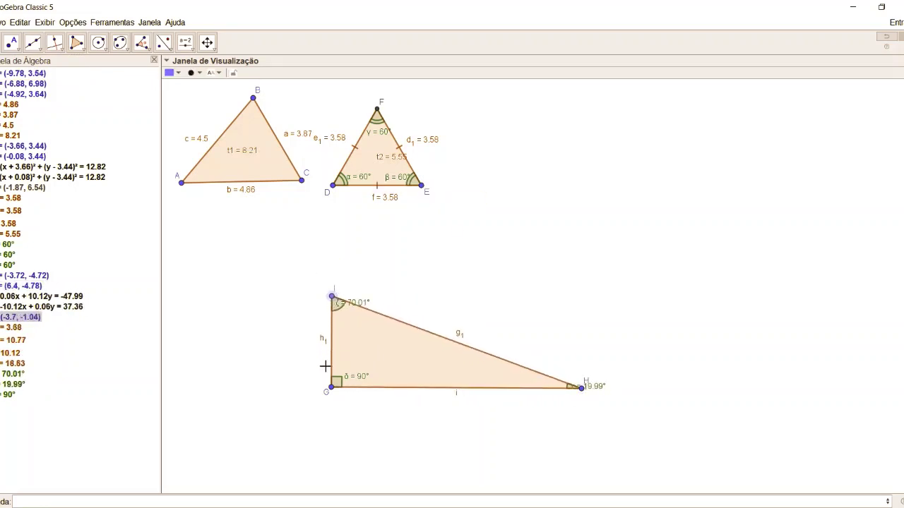
left_click_drag(333, 393, 302, 384)
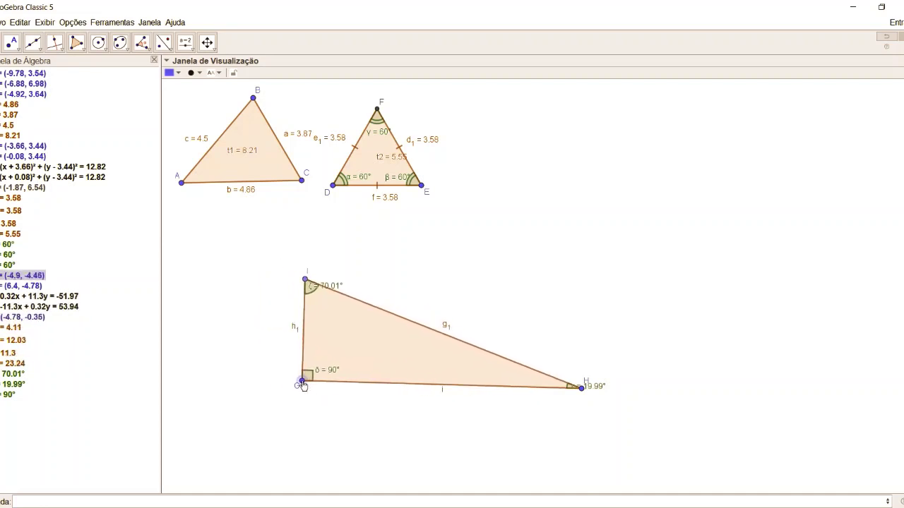
left_click_drag(305, 280, 310, 313)
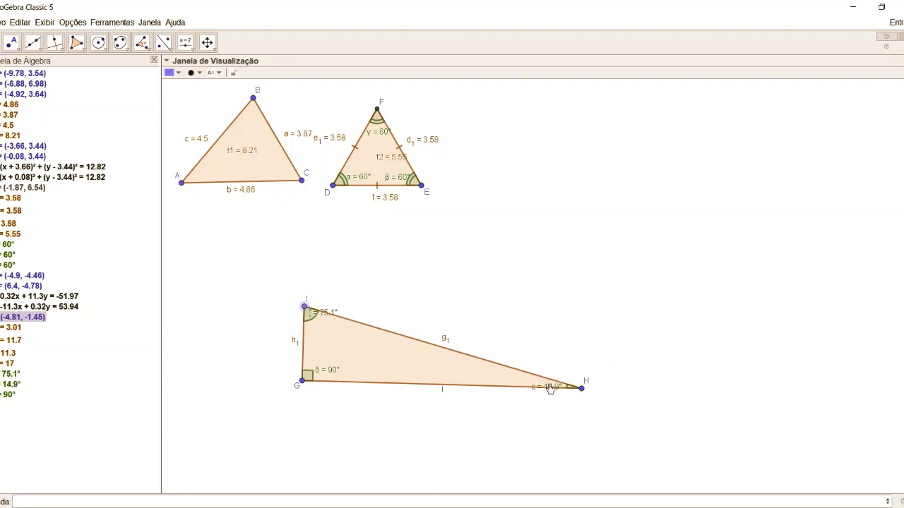
left_click(550, 387)
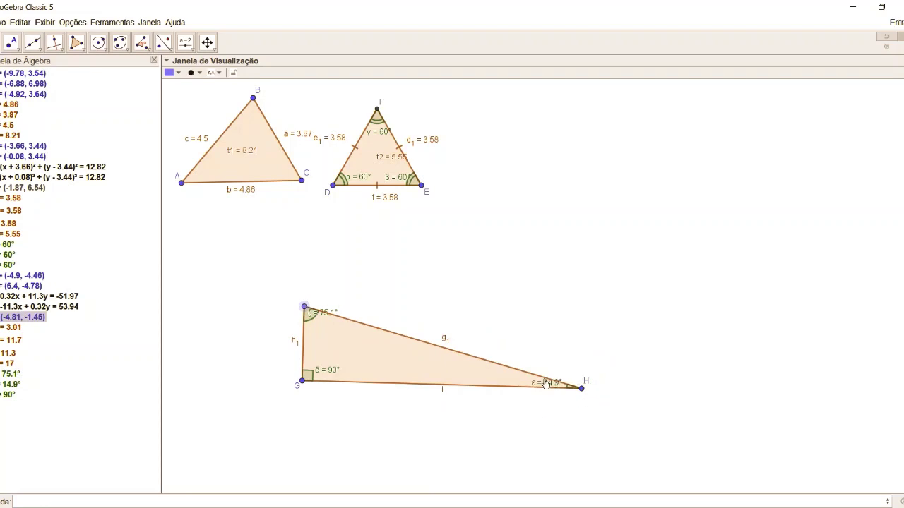
- Move equilateral triangle DEF horizontally away from triangle ABC, placing D at about (1.3, 3.44), and deselect it
left_click_drag(373, 144, 496, 144)
left_click(381, 147)
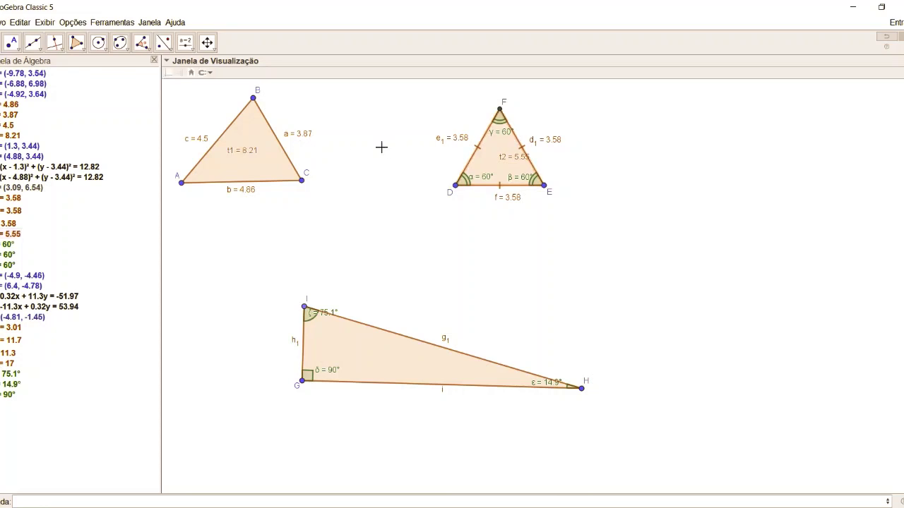
- Activate the Text tool and set its style to no background, black non-bold text and size Pequeno
left_click(192, 50)
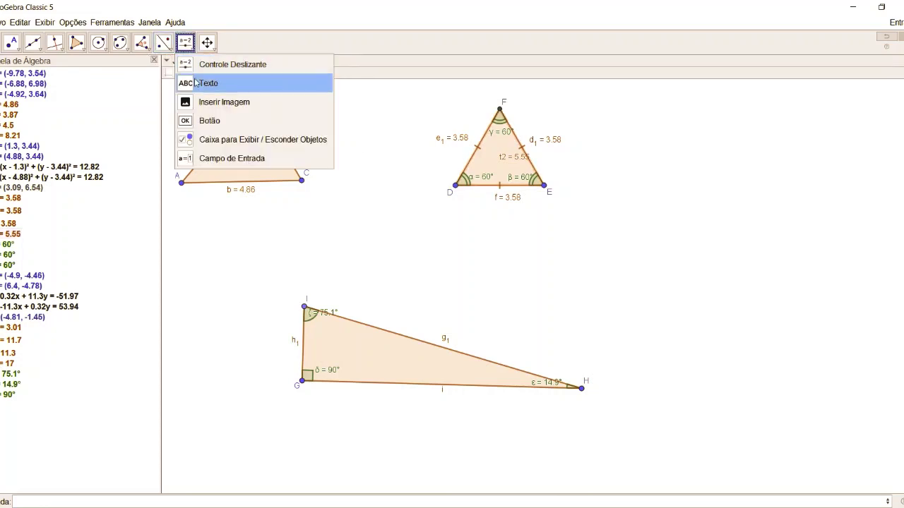
left_click(202, 85)
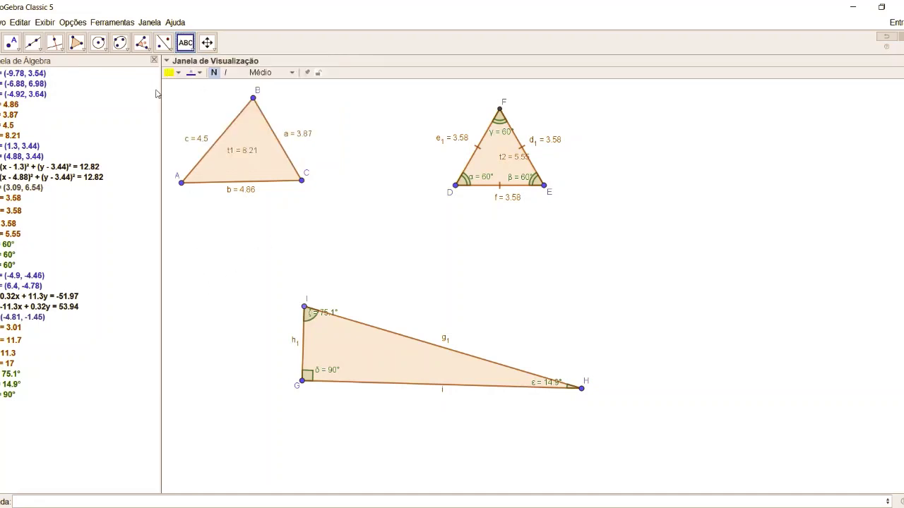
left_click(173, 72)
left_click(170, 84)
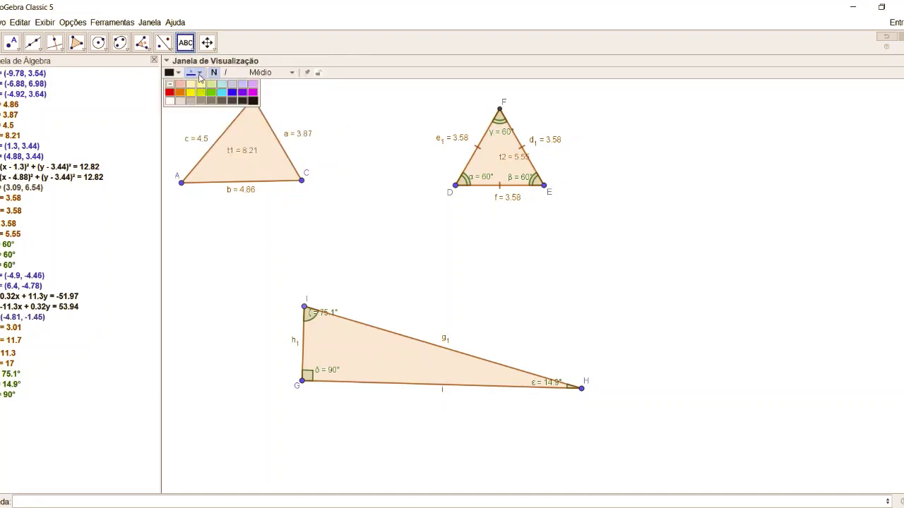
left_click(199, 74)
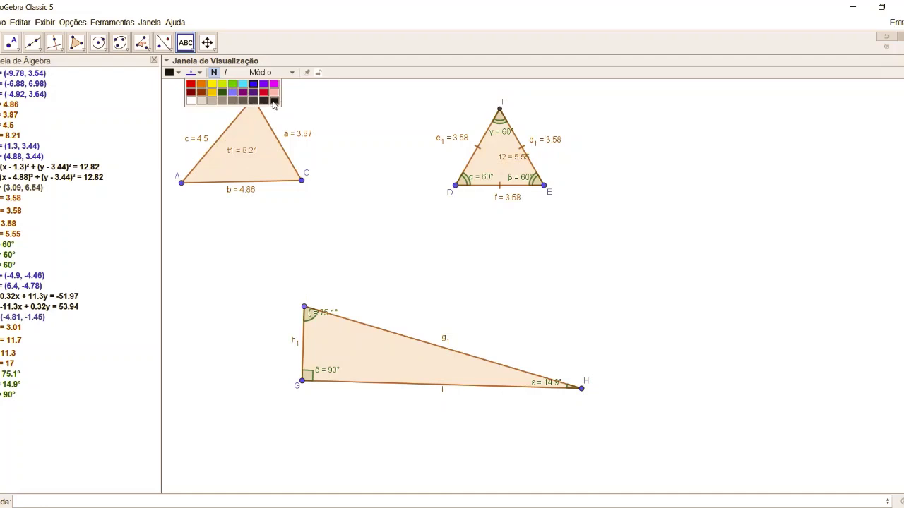
left_click(274, 101)
left_click(279, 73)
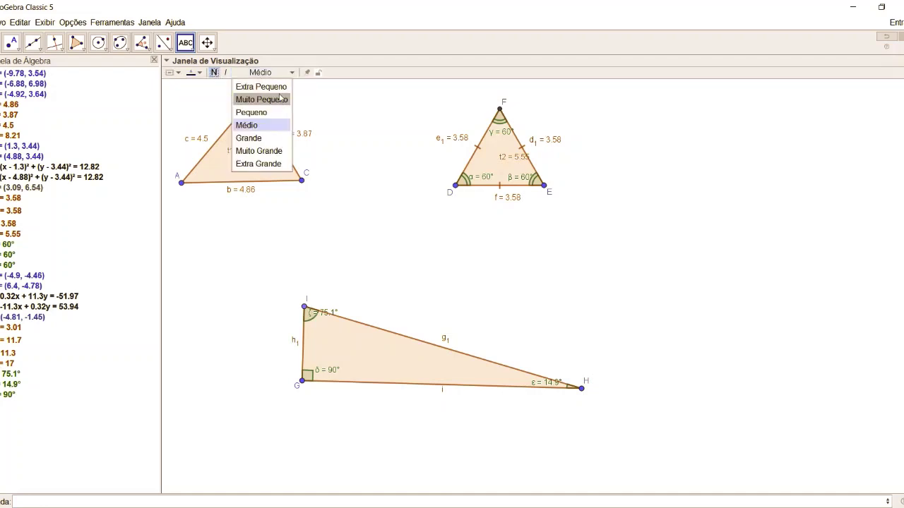
left_click(262, 112)
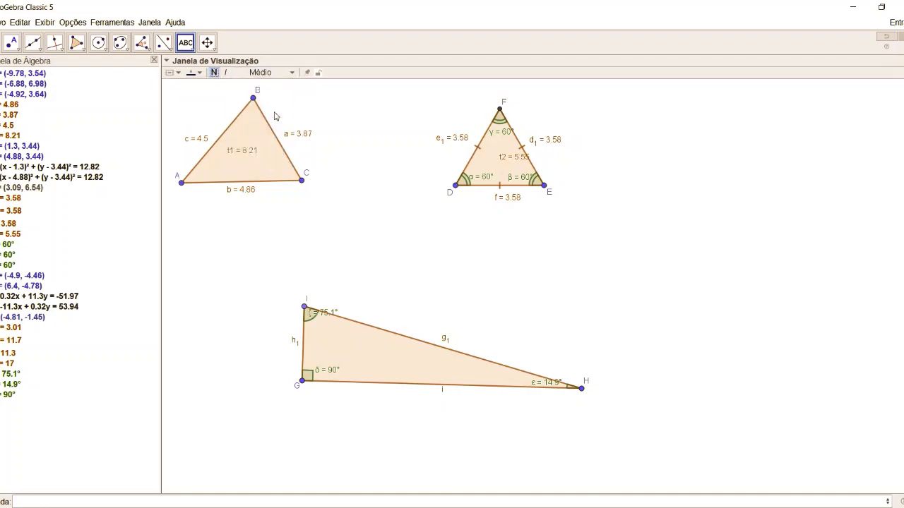
- Add the text "Triângulo" below triangle ABC and centre it under side b
left_click(204, 205)
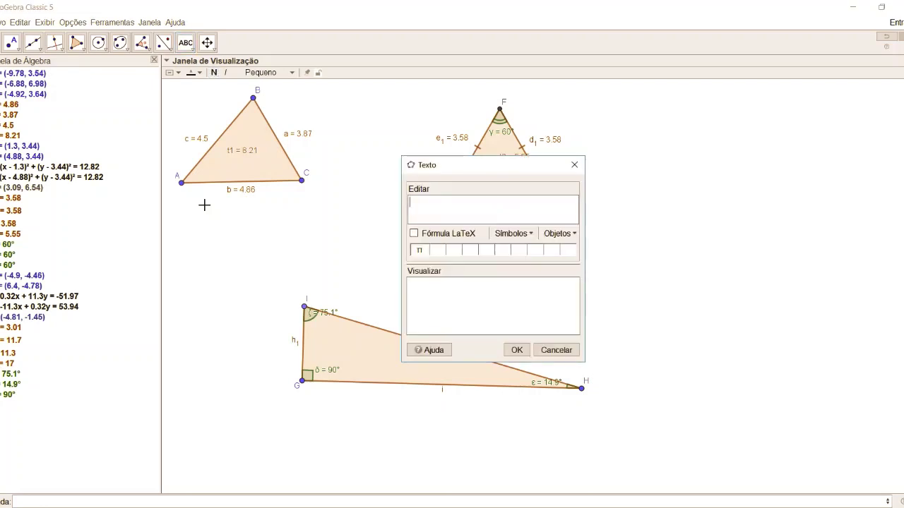
type("Triângulo")
left_click(515, 350)
left_click(11, 44)
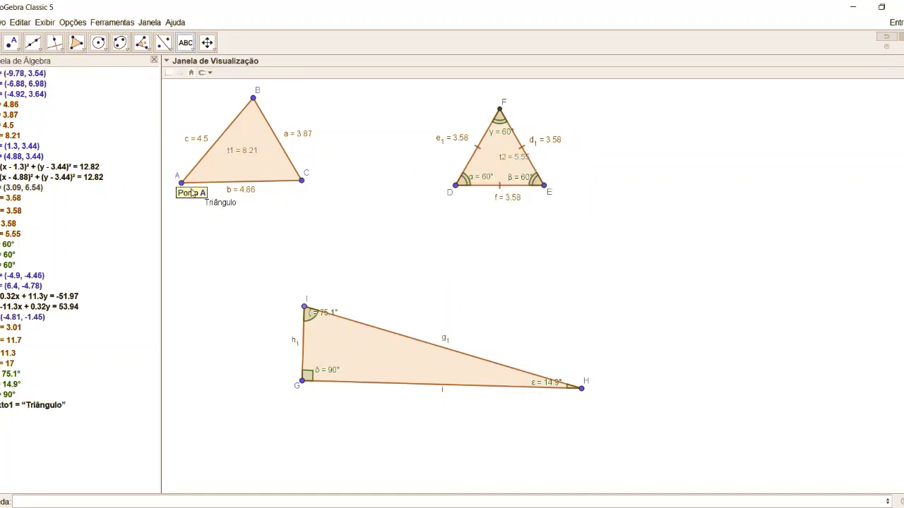
left_click_drag(217, 203, 238, 204)
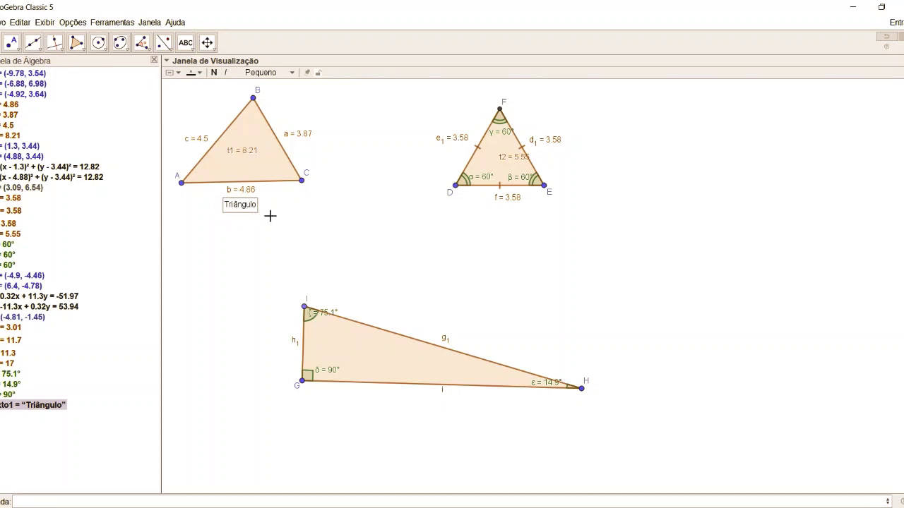
- Give the "Triângulo" text a yellow background and blue lettering
left_click(177, 74)
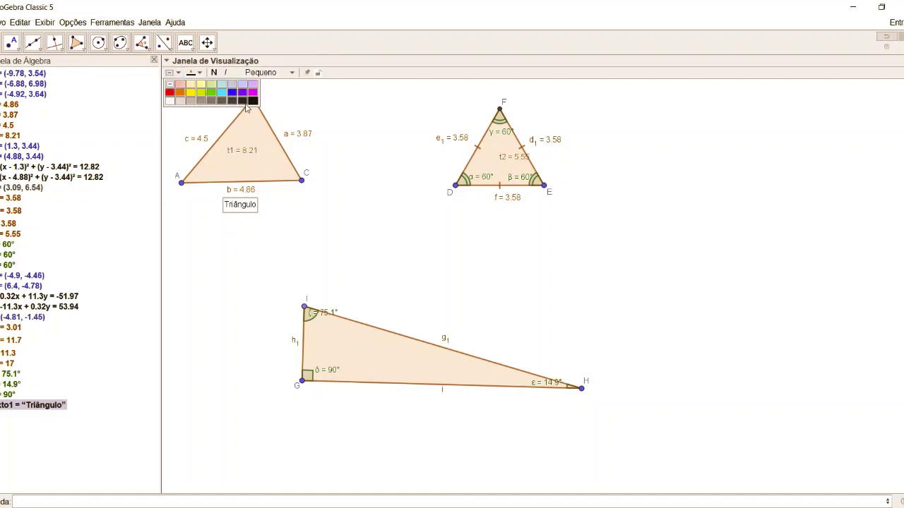
left_click(190, 92)
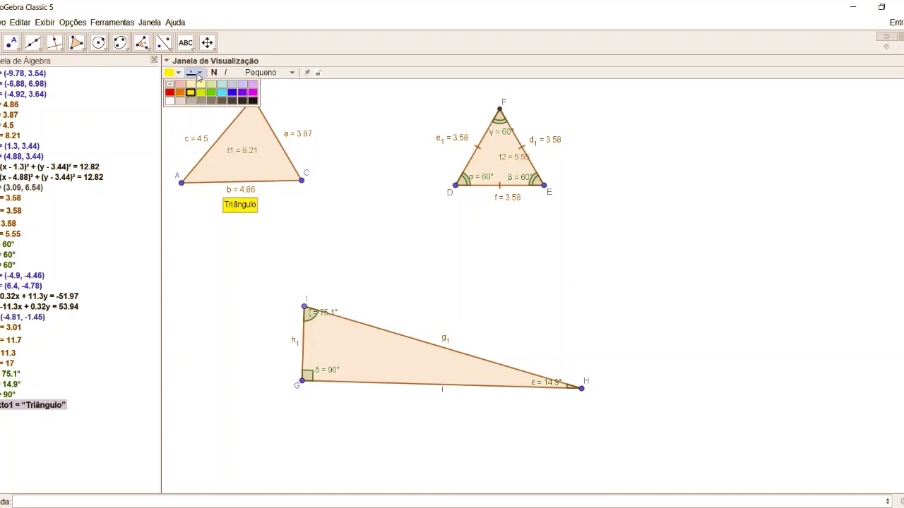
left_click(198, 75)
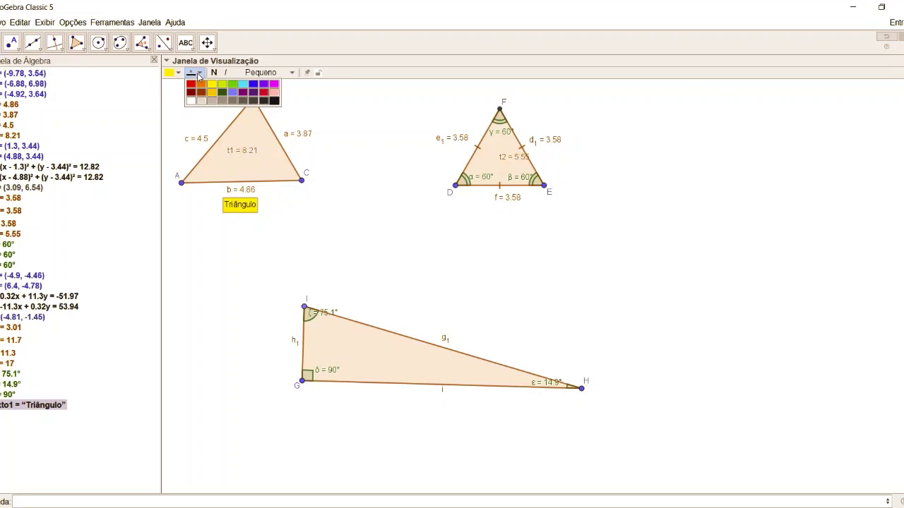
left_click(253, 84)
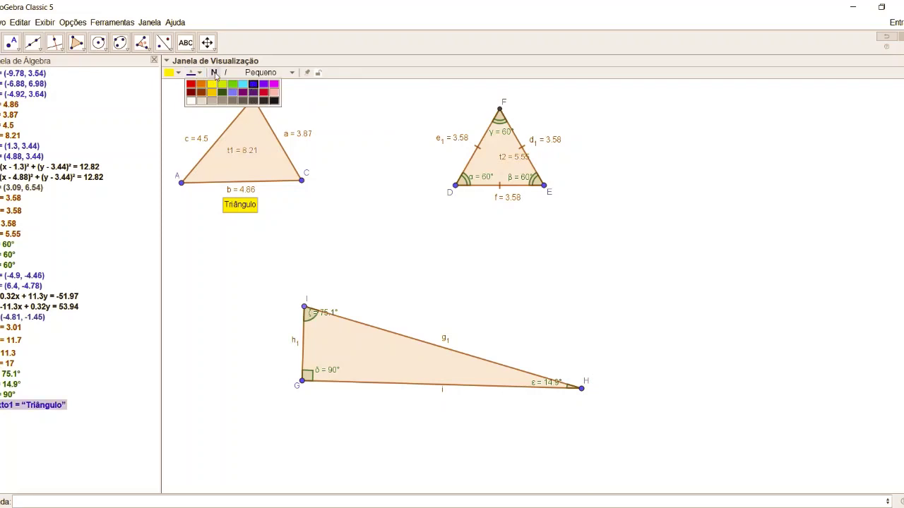
- Make the "Triângulo" text bold at size Médio and re-centre it below triangle ABC
left_click(215, 74)
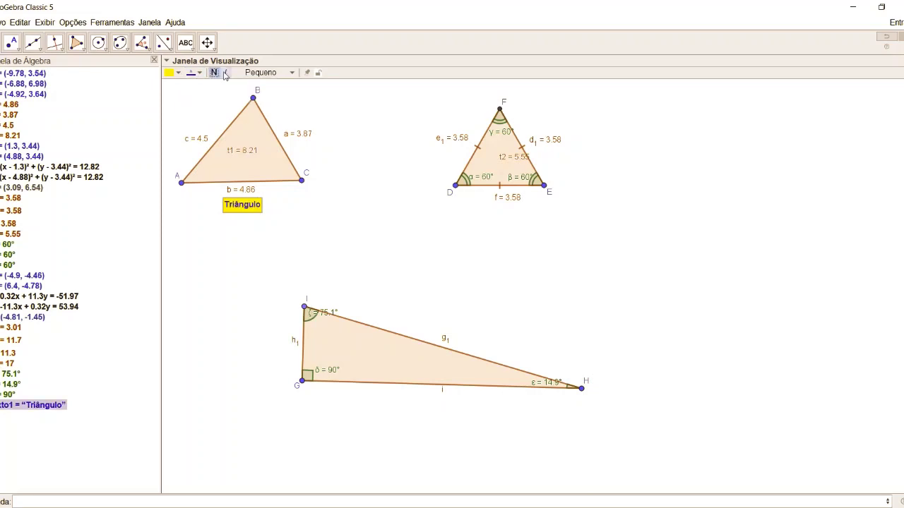
left_click(224, 73)
left_click(289, 73)
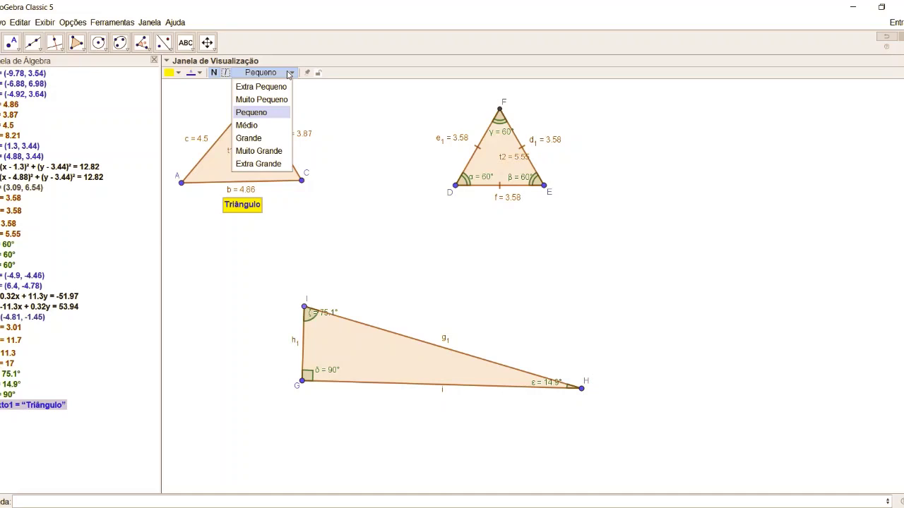
left_click(263, 125)
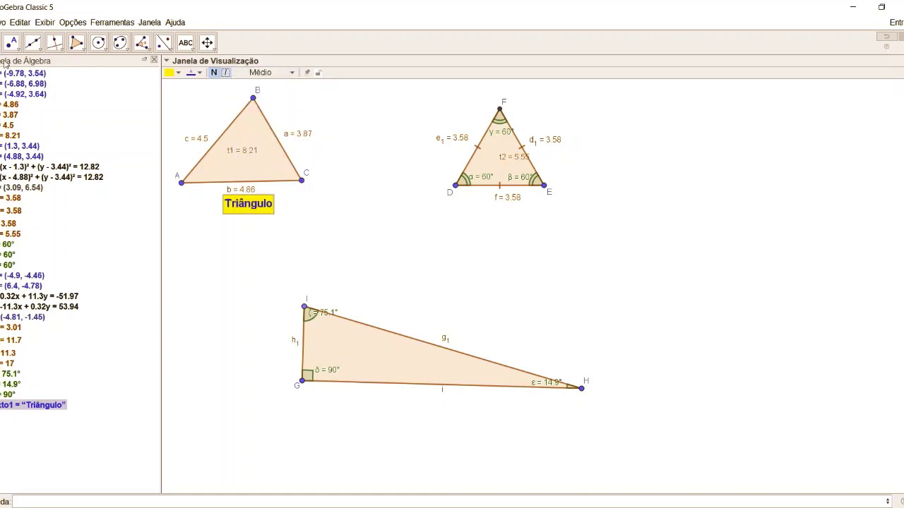
left_click_drag(257, 205, 248, 208)
left_click(249, 328)
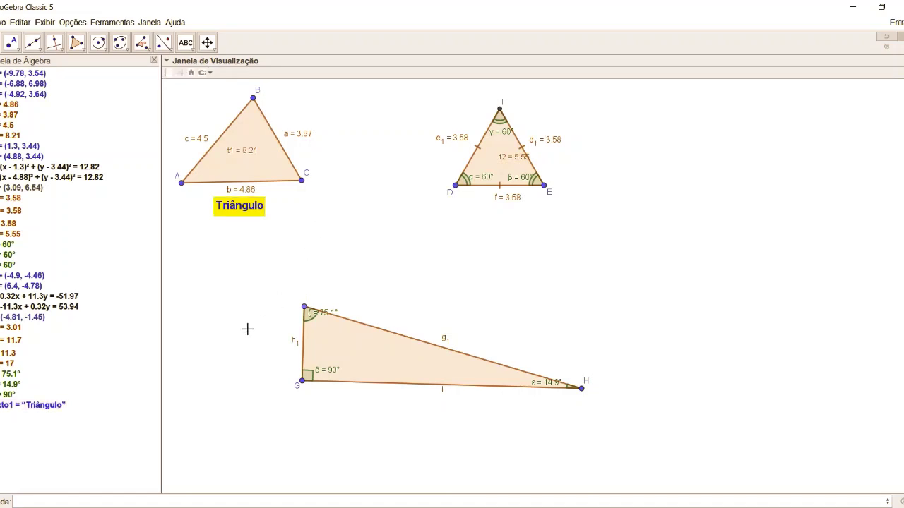
- Set the Text tool's style to yellow background, blue bold lettering and size Médio
left_click(185, 42)
left_click(185, 42)
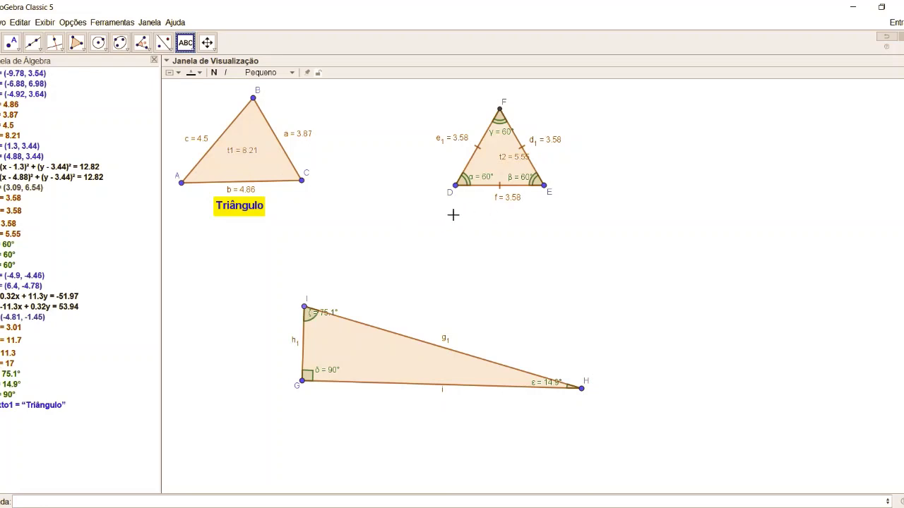
left_click(174, 74)
left_click(191, 92)
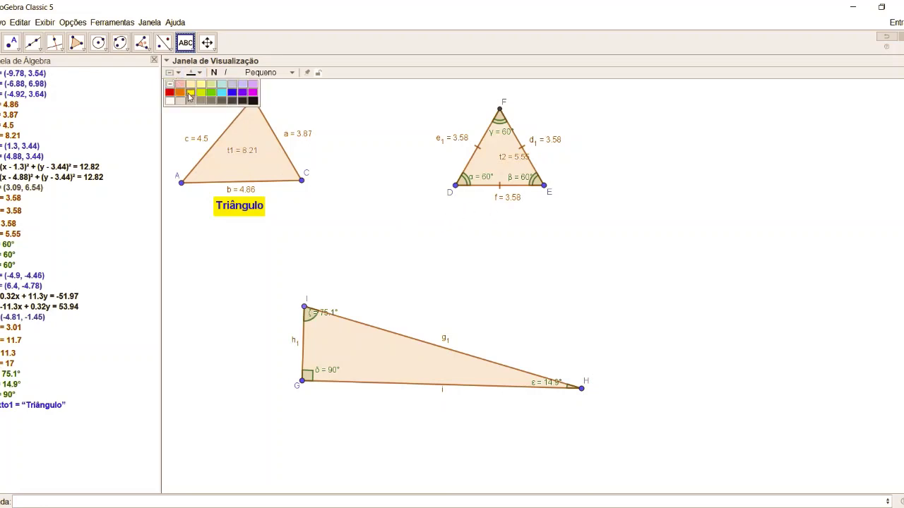
left_click(197, 72)
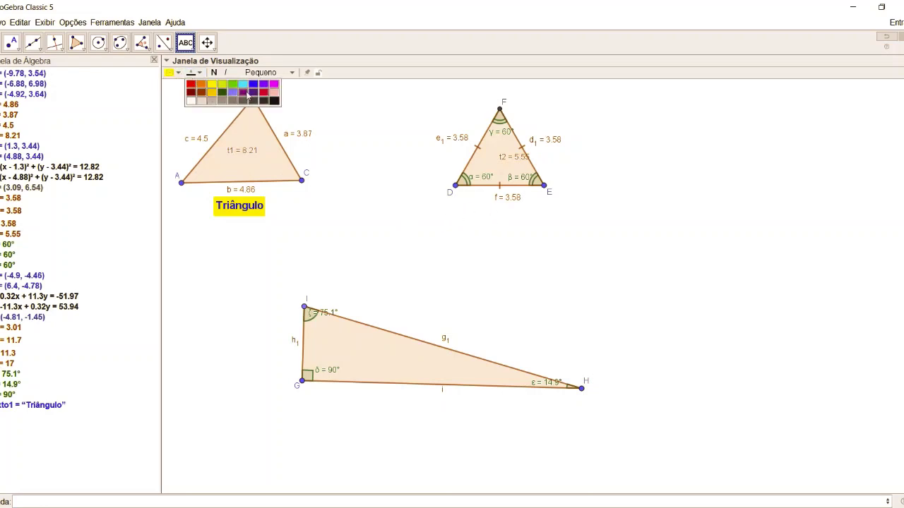
left_click(214, 72)
left_click(260, 75)
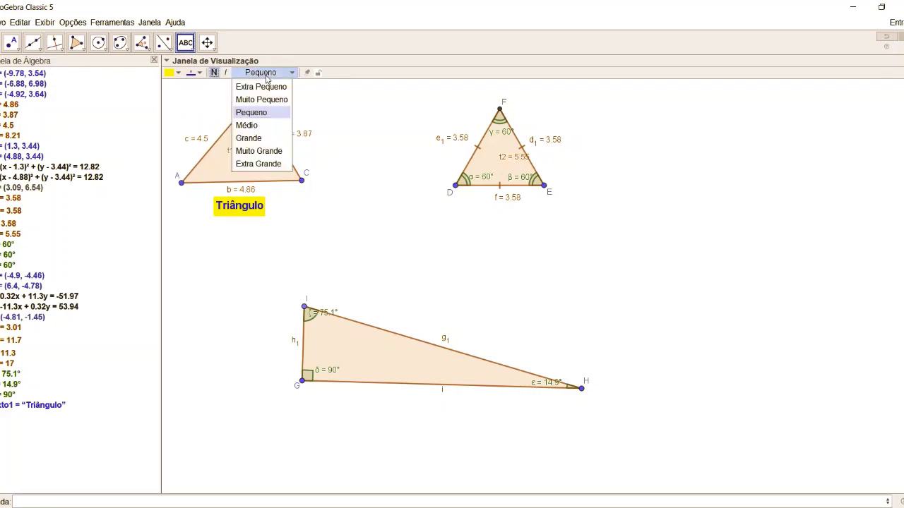
left_click(268, 125)
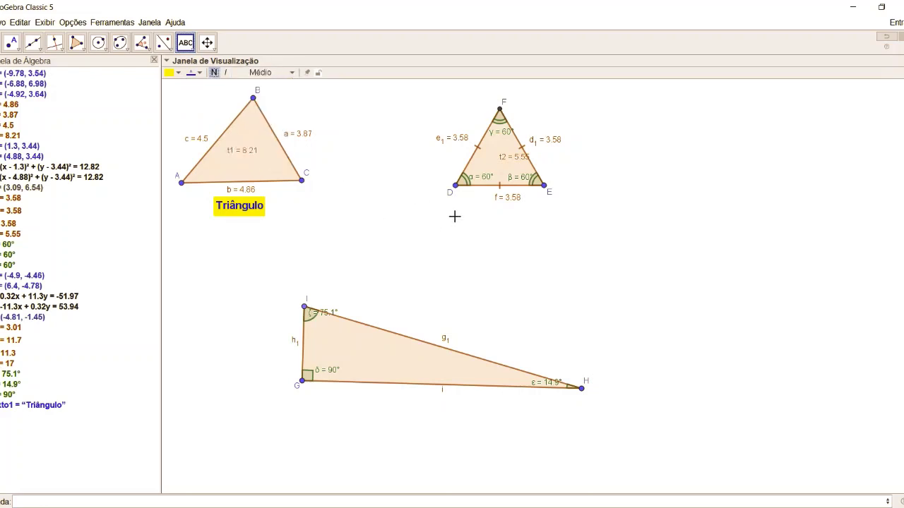
- Add the text "Triângulo Equilátero" below triangle DEF and return to the Move tool
left_click(457, 213)
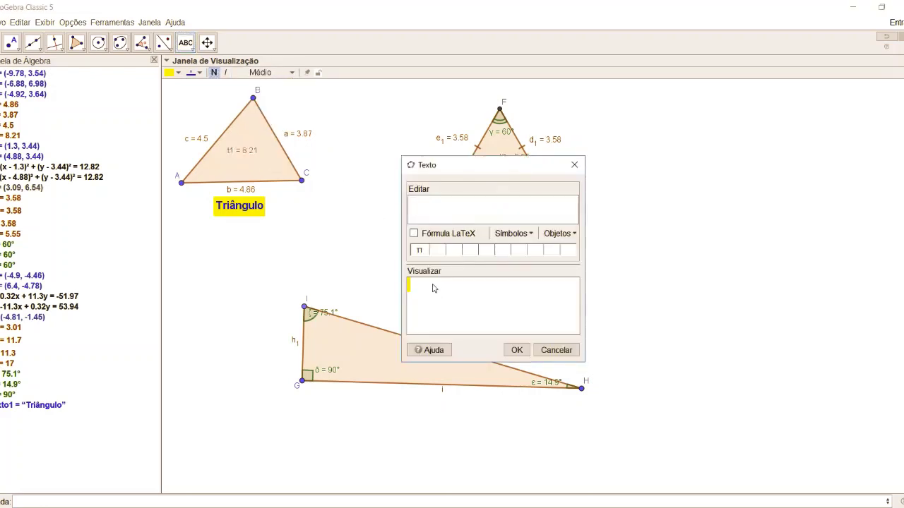
type("Triângulo Equil")
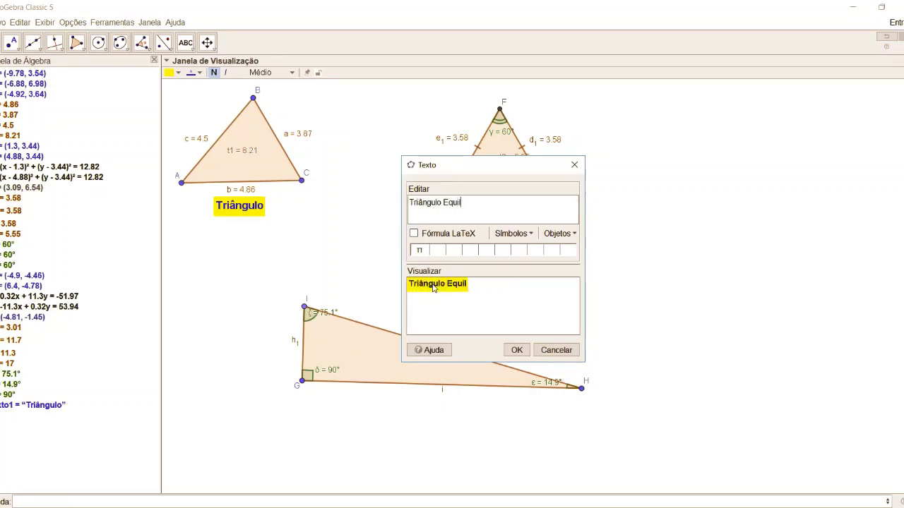
type("átero")
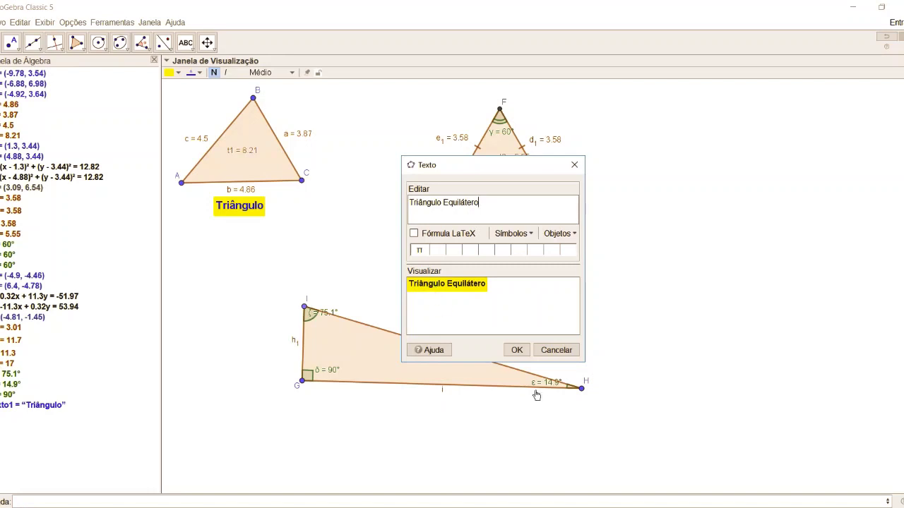
left_click(517, 350)
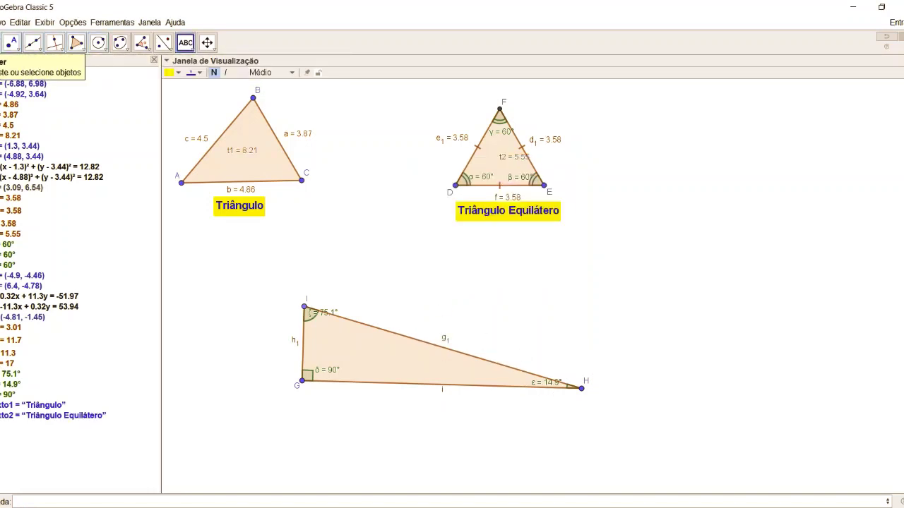
left_click(11, 44)
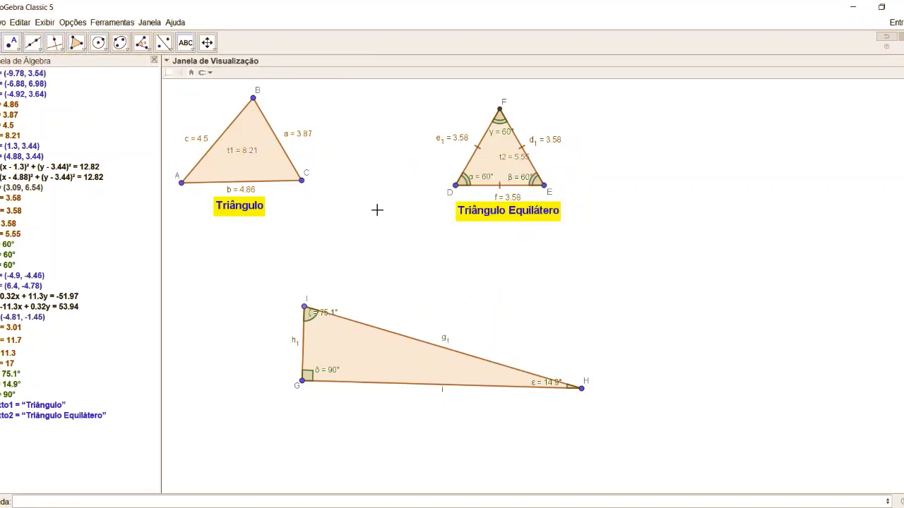
- Add the text "Triângulo retângulo" below side GH of the right triangle
left_click(184, 42)
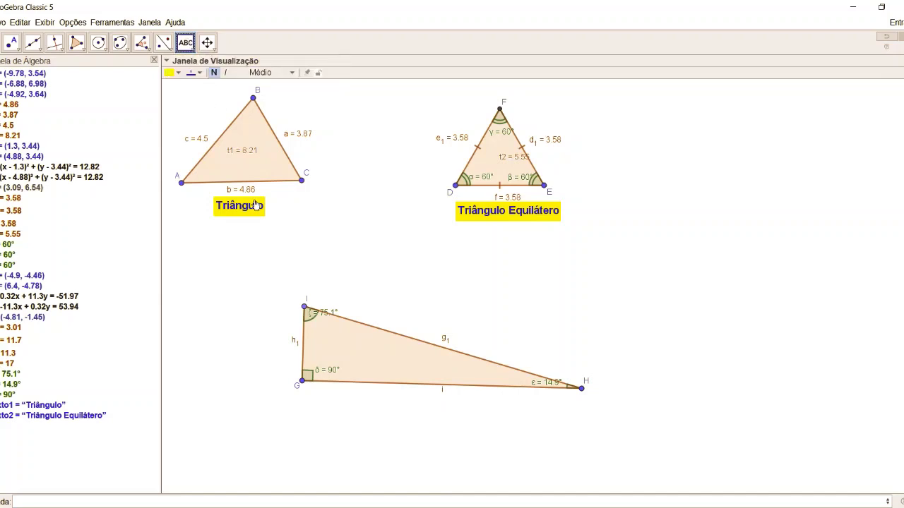
left_click(319, 396)
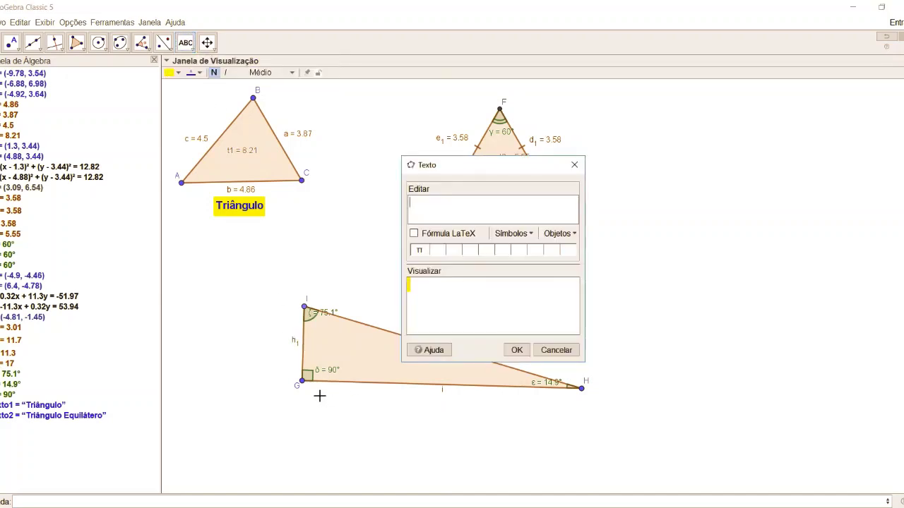
type("Triâ")
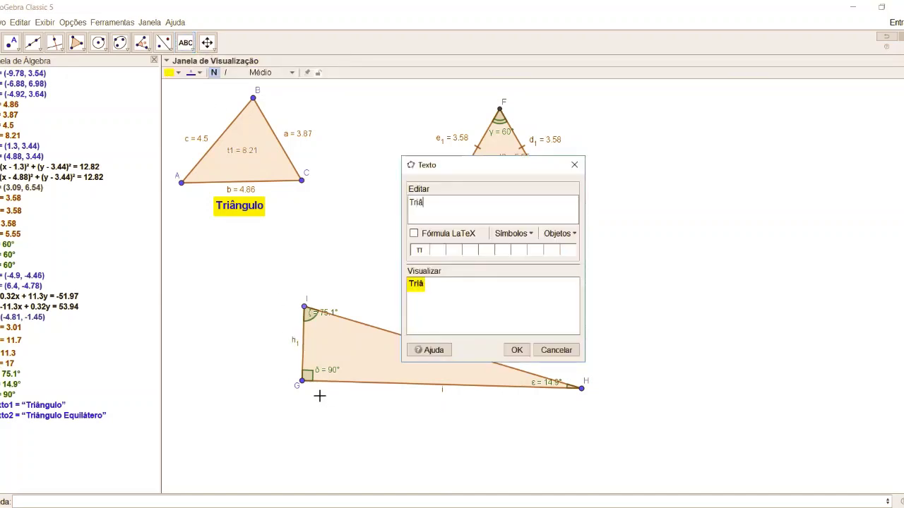
type("ngulo retângulo")
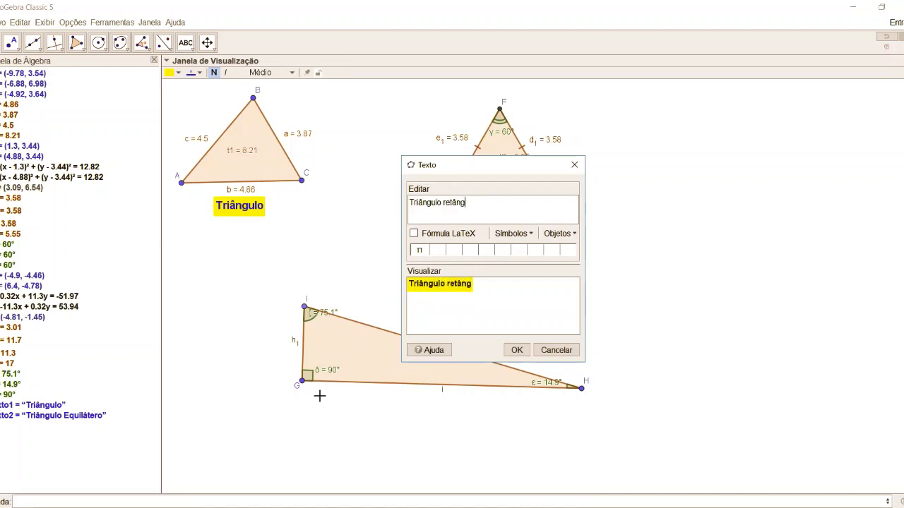